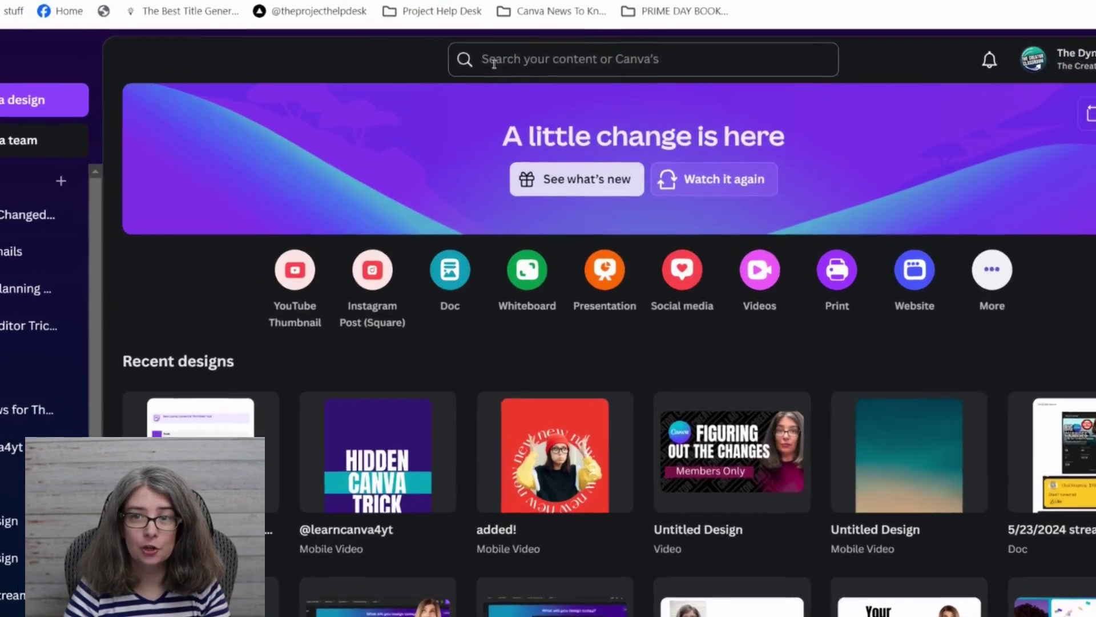
Step: Search Canva templates for 'YouTube T' and run the YouTube thumbnails search
left_click(531, 108)
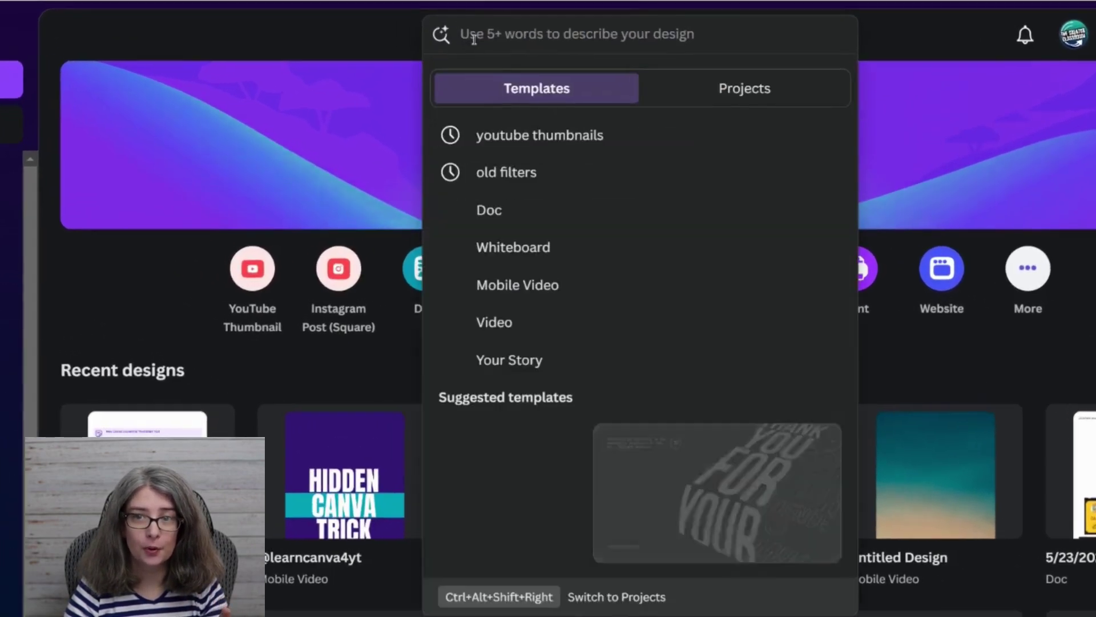
type("YouTube Thumbnail")
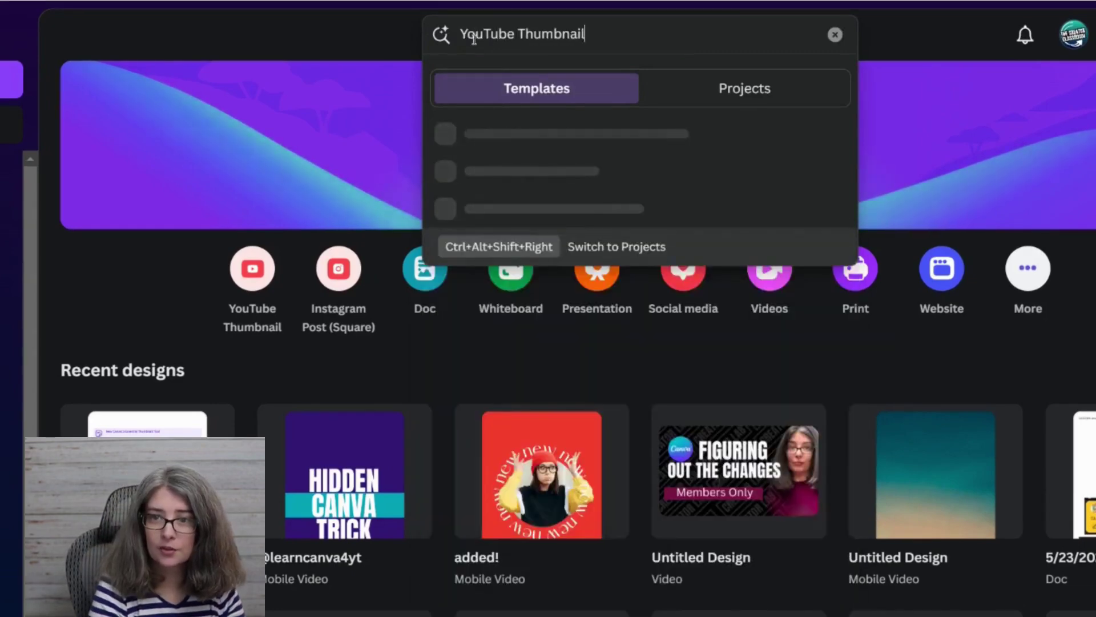
key("Return")
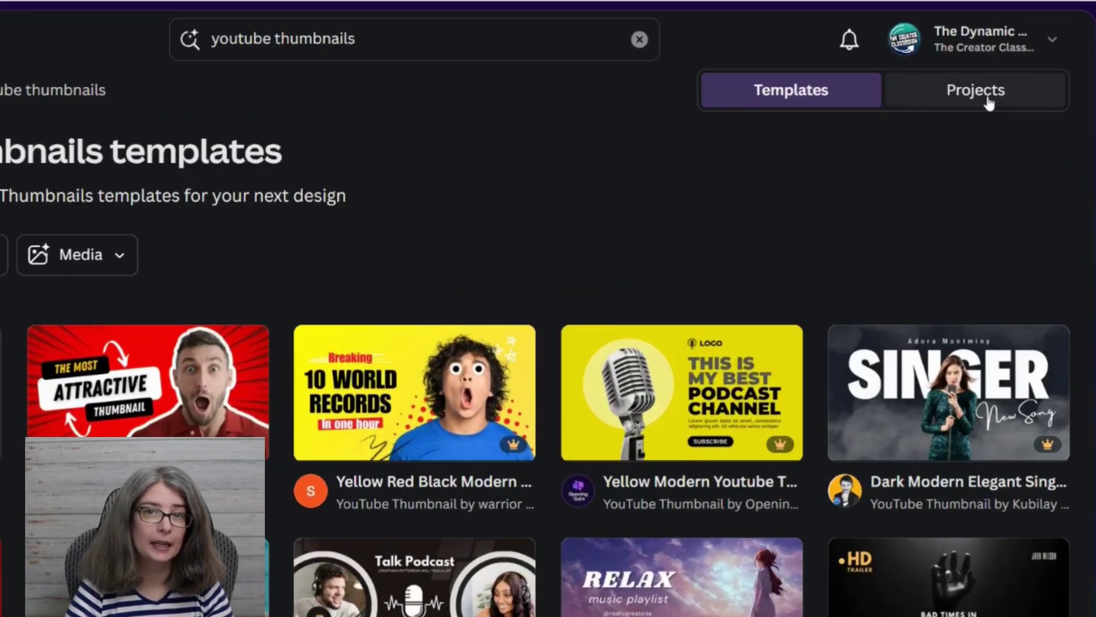
Step: Filter your Projects to Designs in the YouTube Thumbnail category
left_click(989, 101)
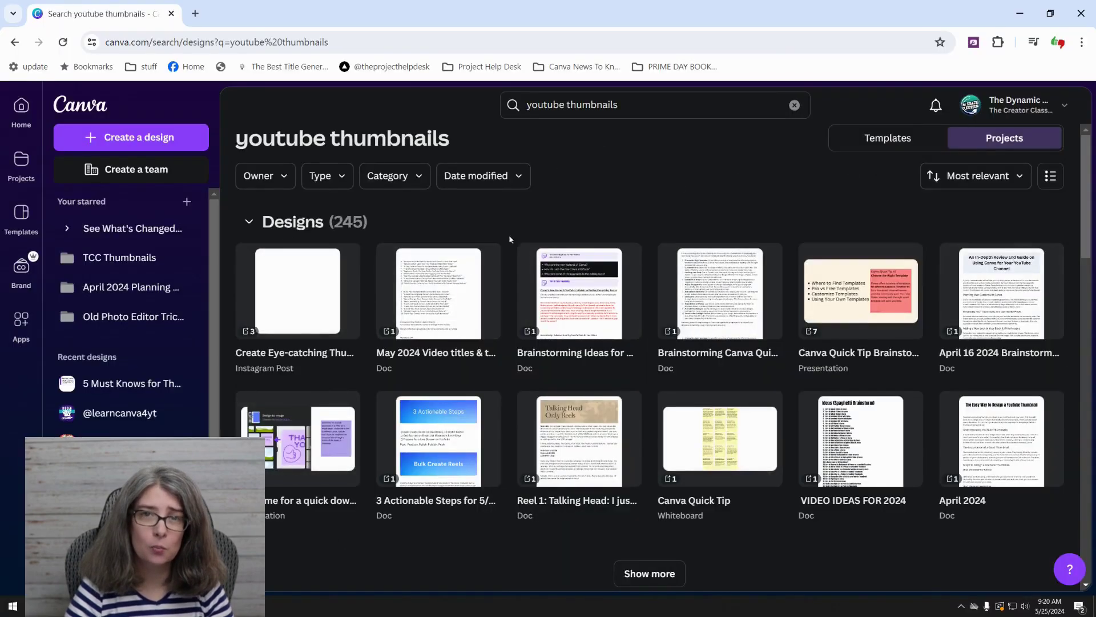
mouse_move(453, 412)
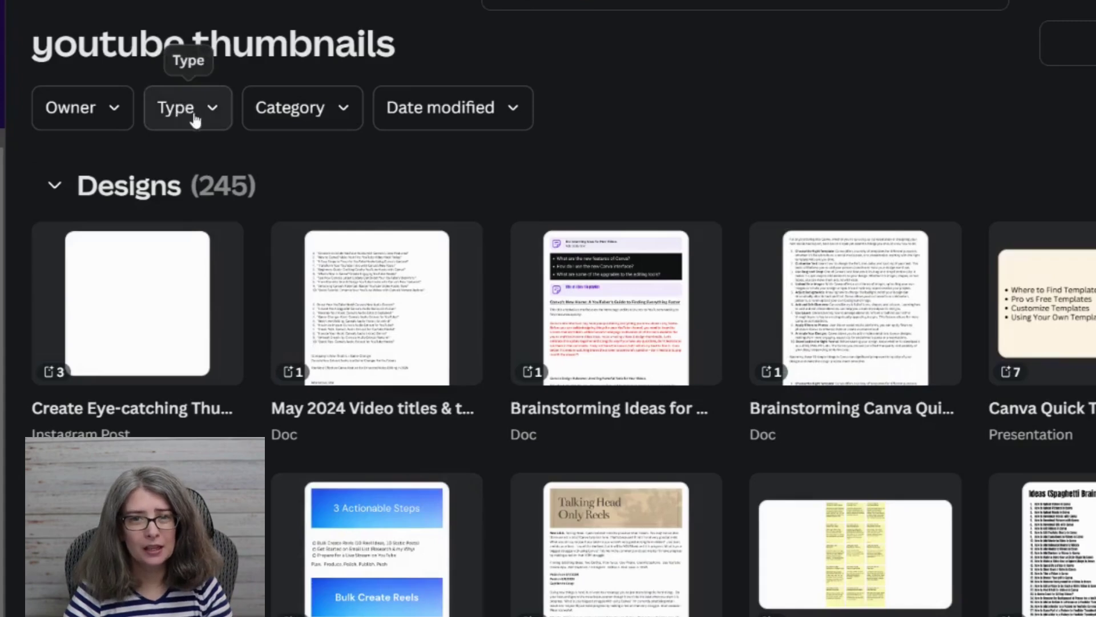
left_click(195, 120)
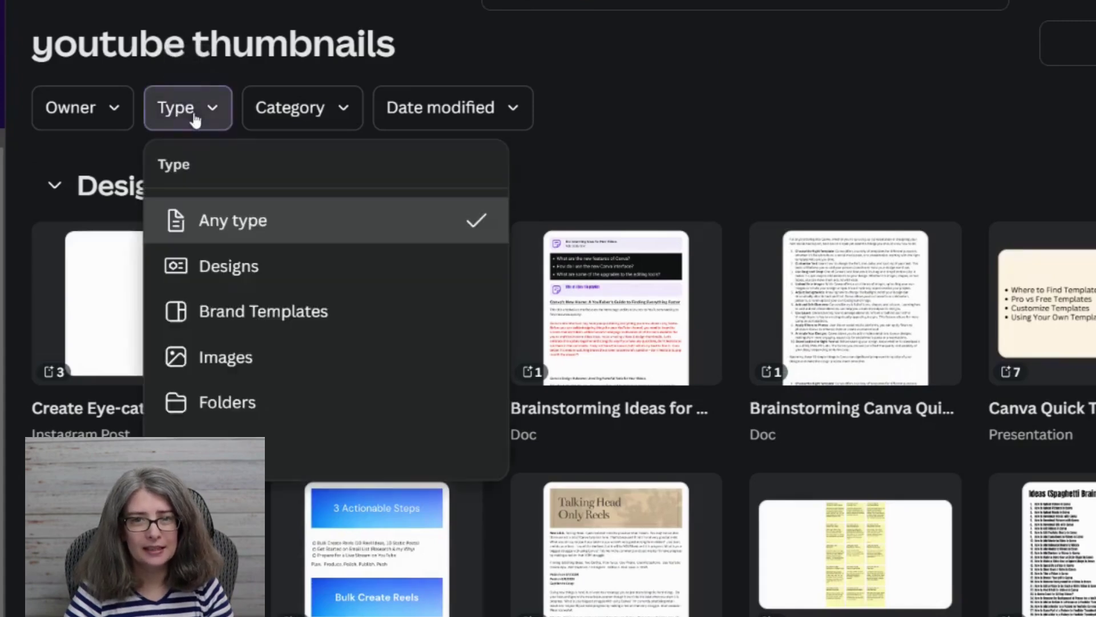
left_click(257, 266)
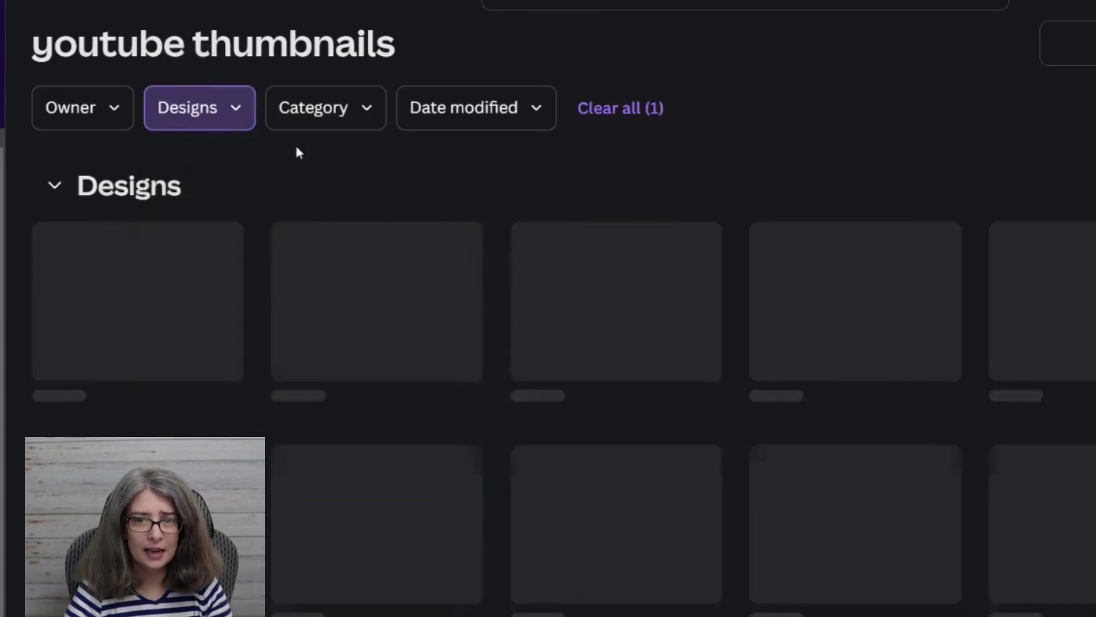
left_click(330, 114)
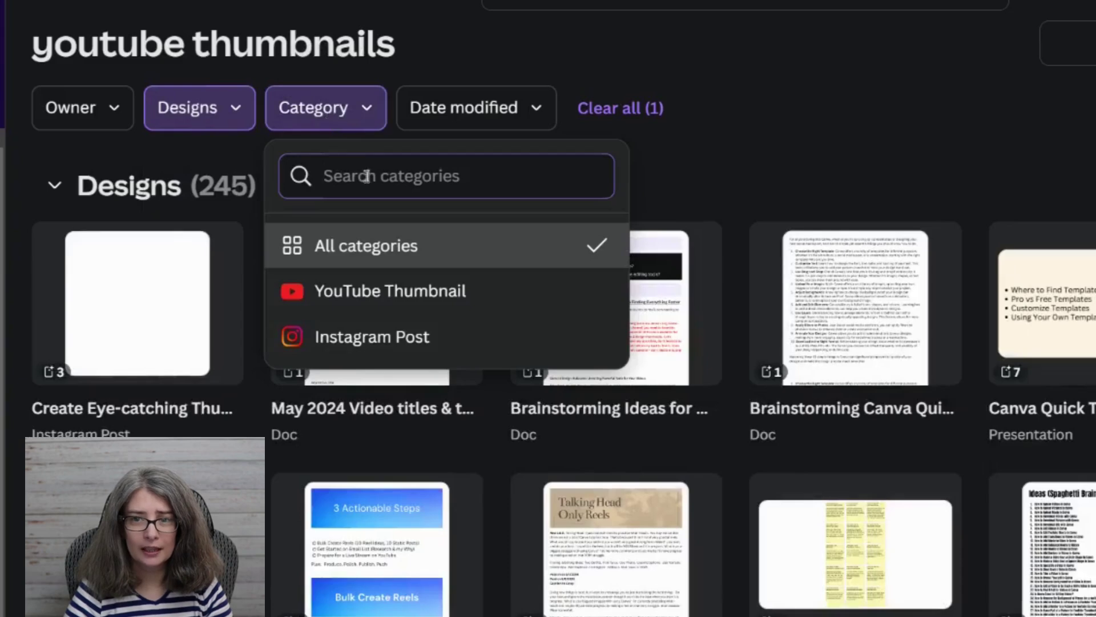
left_click(371, 300)
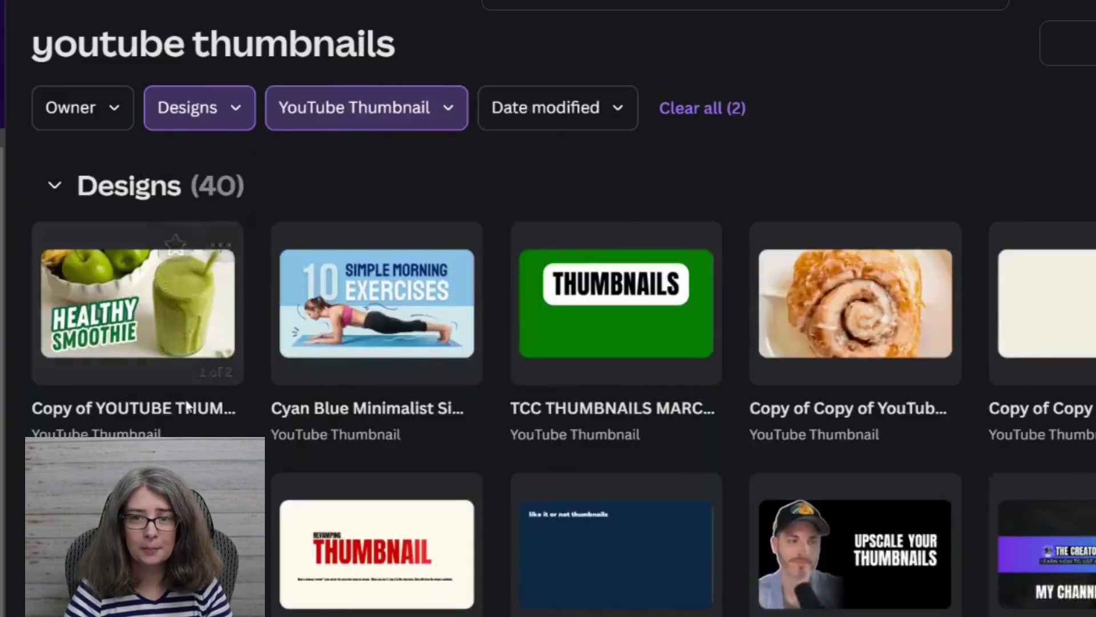
mouse_move(330, 608)
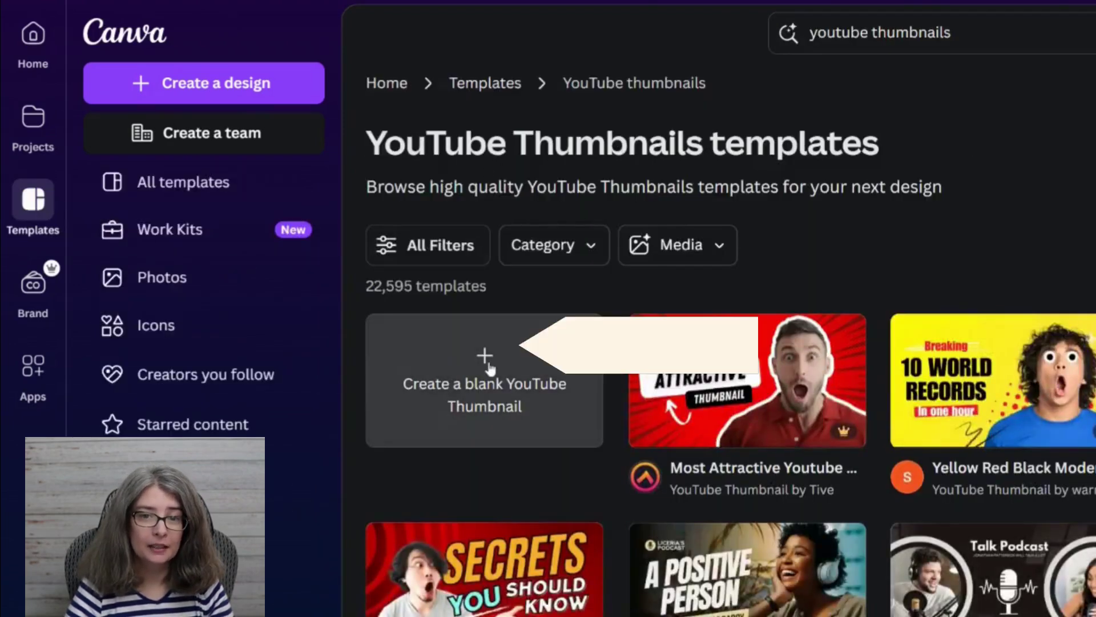
Step: Create a blank YouTube Thumbnail design and close its templates panel to see the canvas
left_click(487, 365)
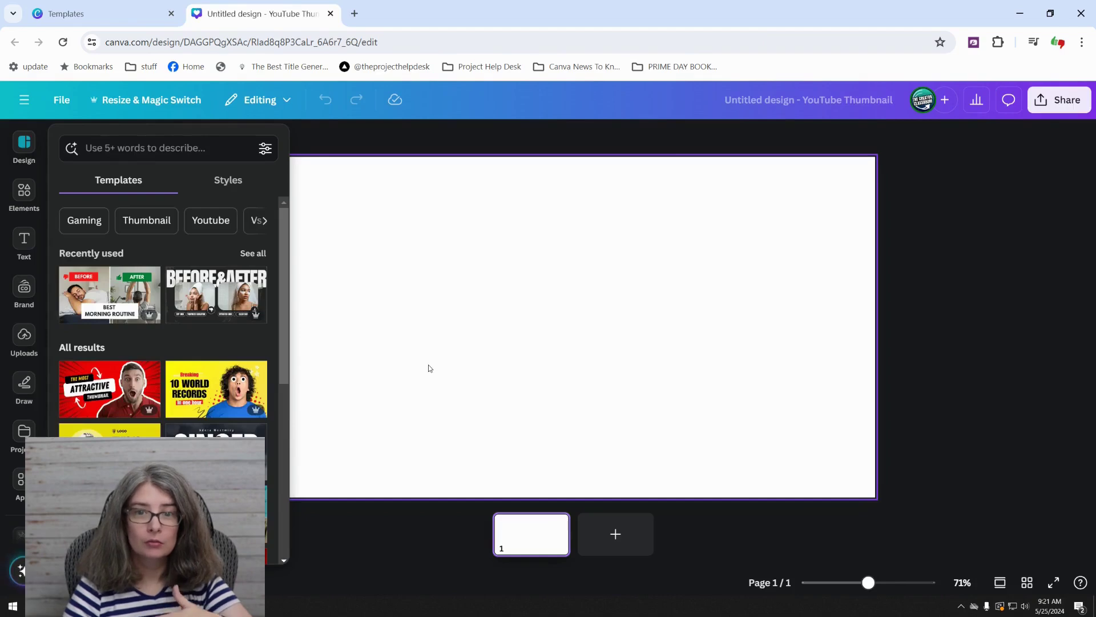
left_click(430, 368)
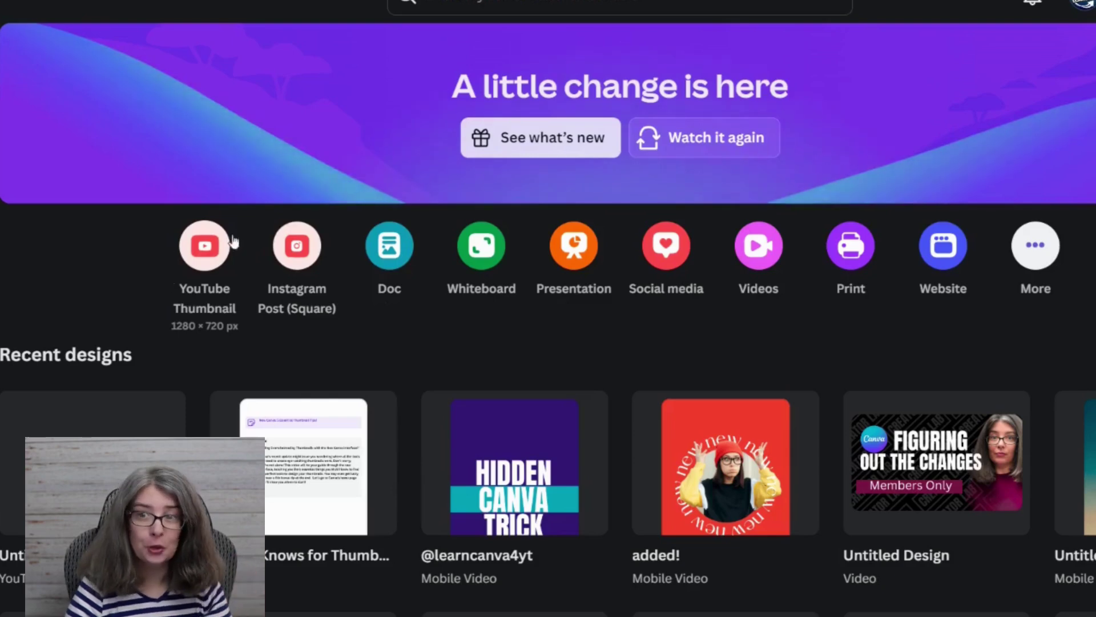
Step: Create a new YouTube Thumbnail design from the Social media design types
left_click(673, 248)
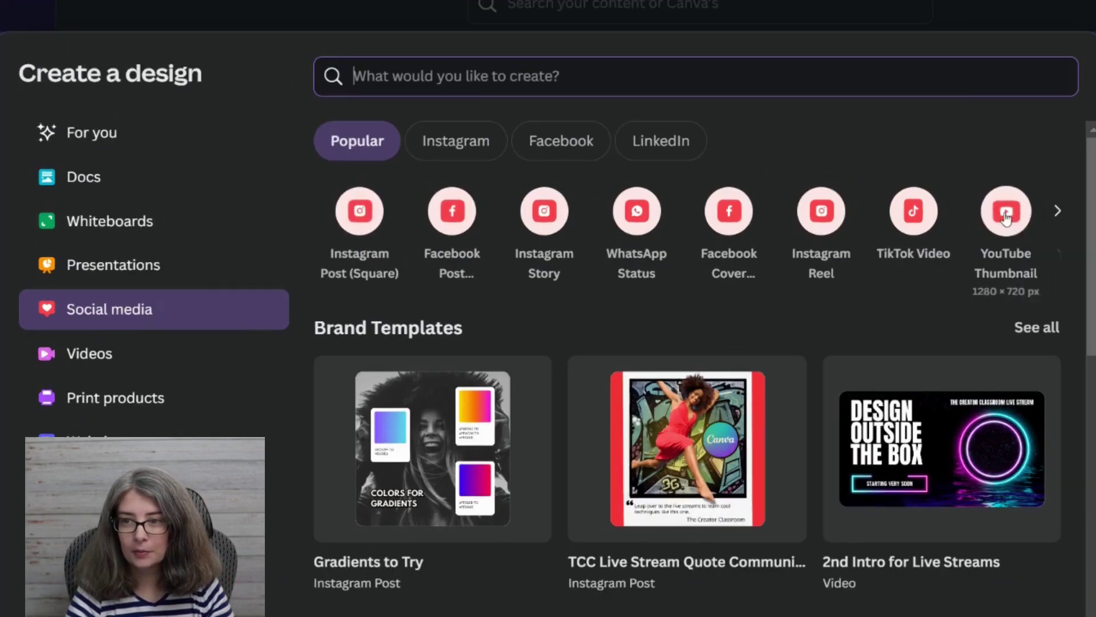
left_click(945, 223)
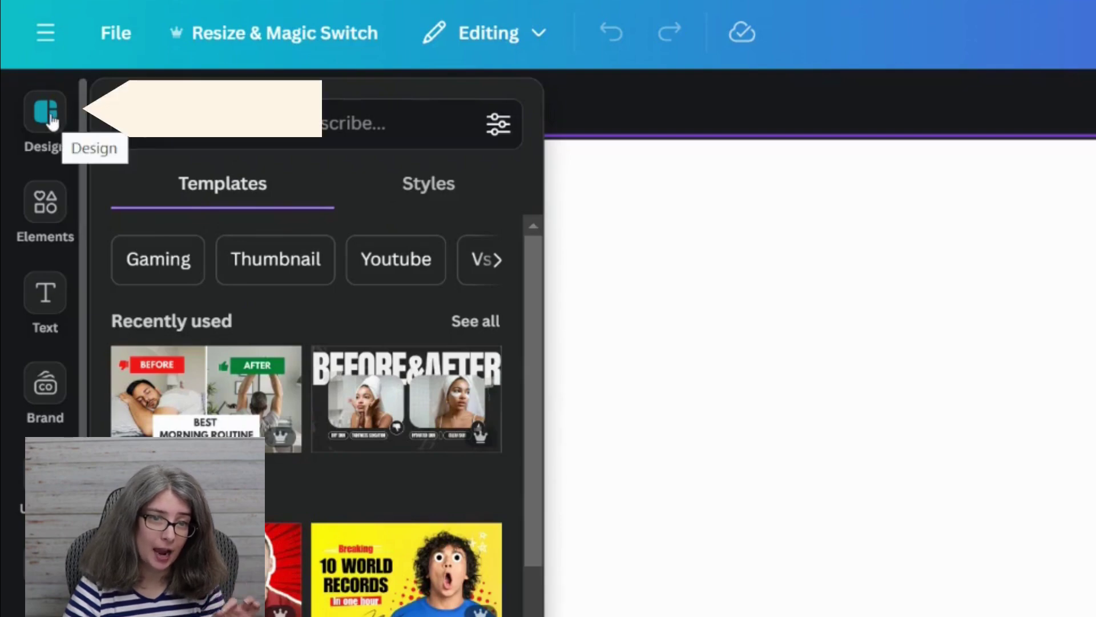
Step: Scroll the design templates and apply the Top 5 Shocking Moments template
scroll(326, 591, "down", 10)
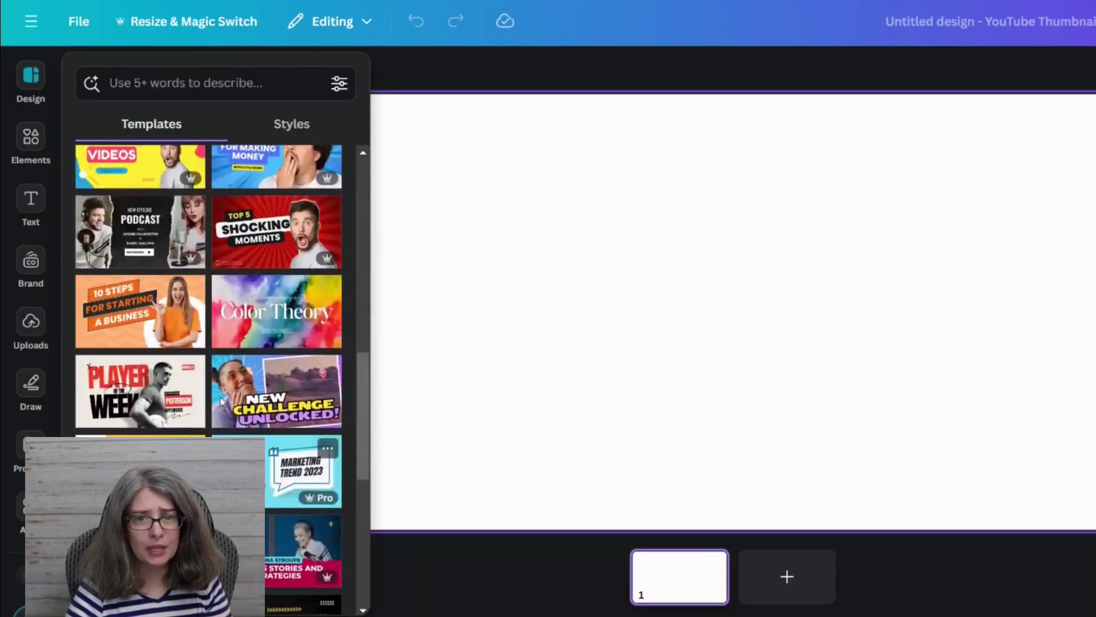
scroll(256, 399, "down", 3)
scroll(256, 400, "down", 2)
left_click(140, 457)
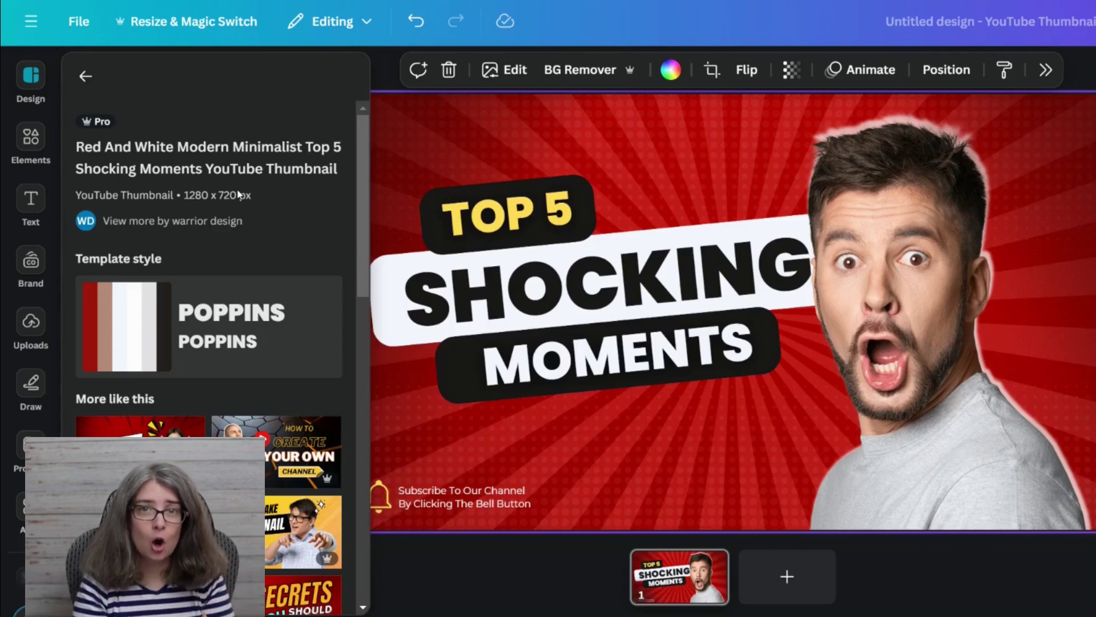
Step: Select the template's upper elements and white shape, then browse the Elements, Text and Brand tabs
left_click_drag(323, 48, 647, 197)
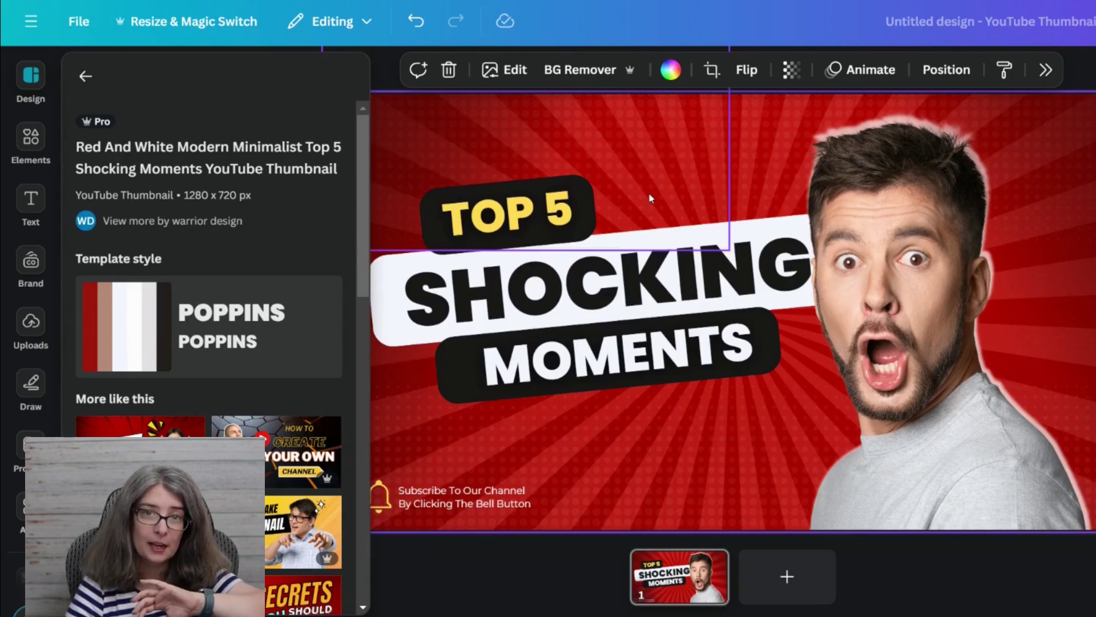
left_click(650, 198)
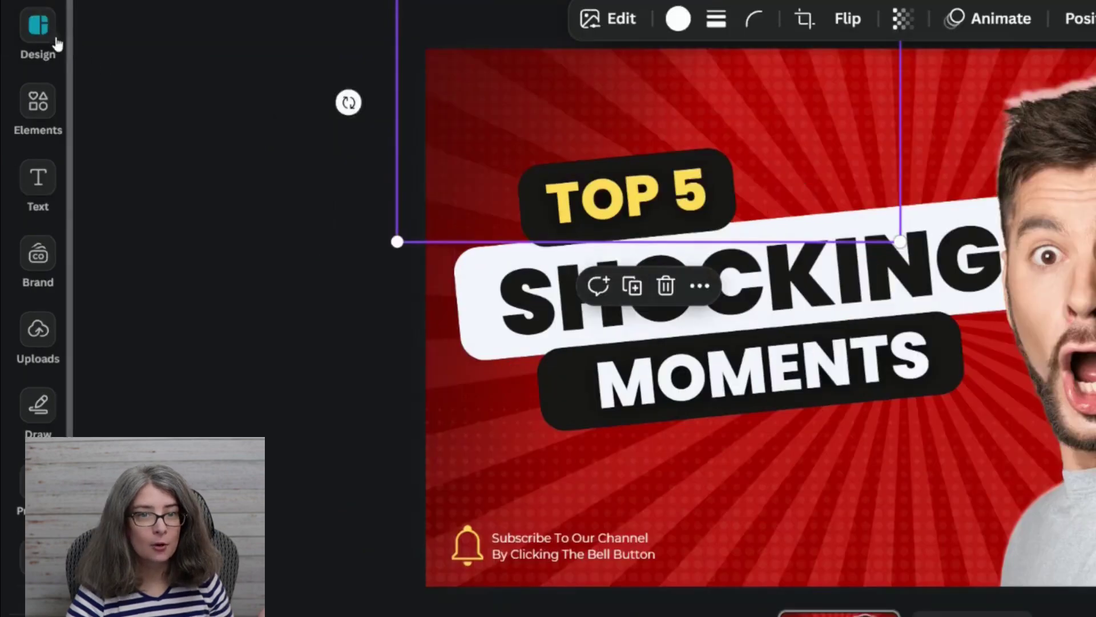
left_click(40, 84)
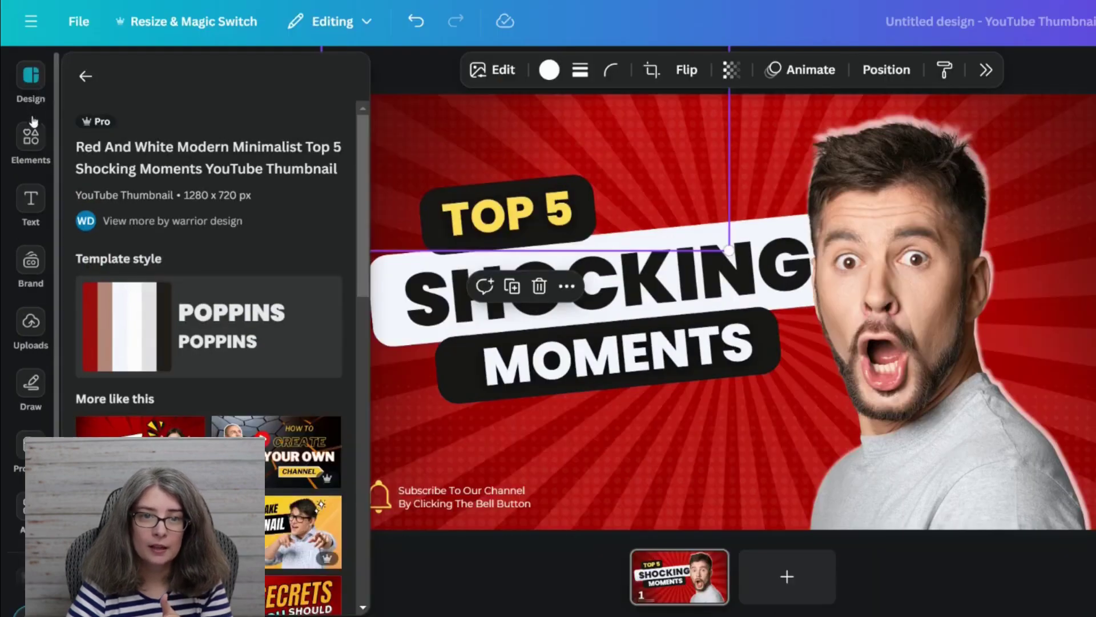
left_click(43, 102)
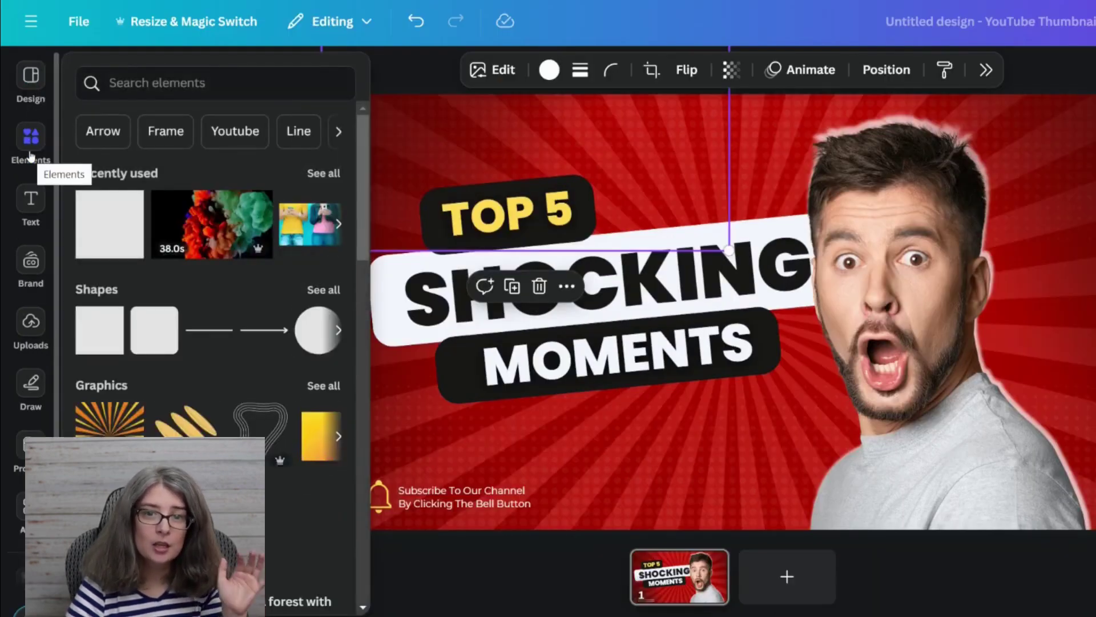
left_click(31, 200)
left_click(27, 260)
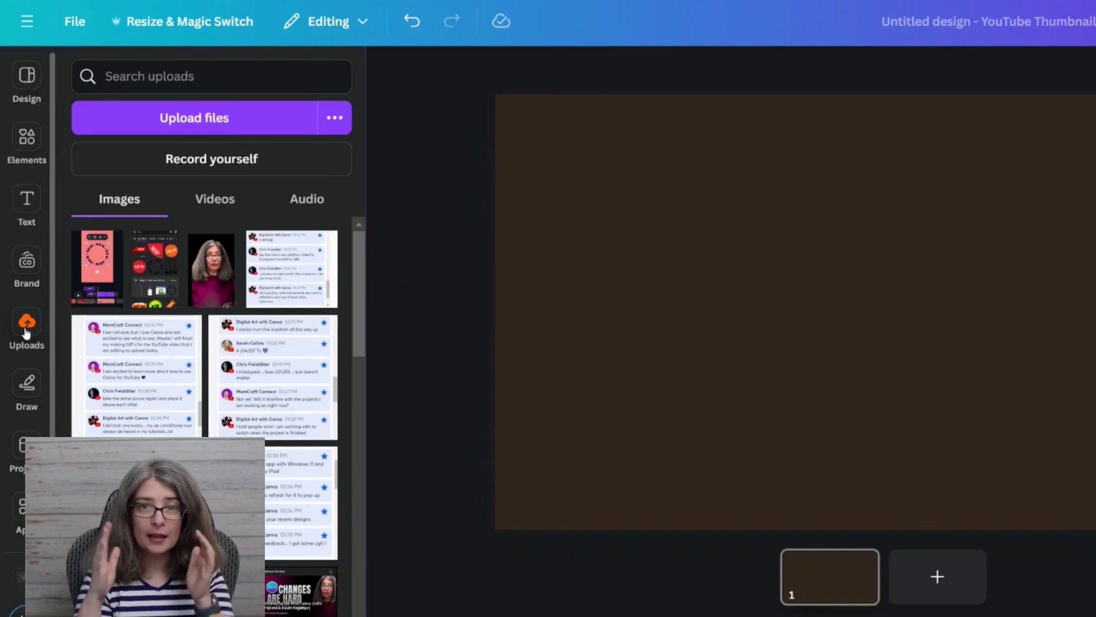
Step: Select the dark-brown page background and close the Uploads panel
left_click(1027, 286)
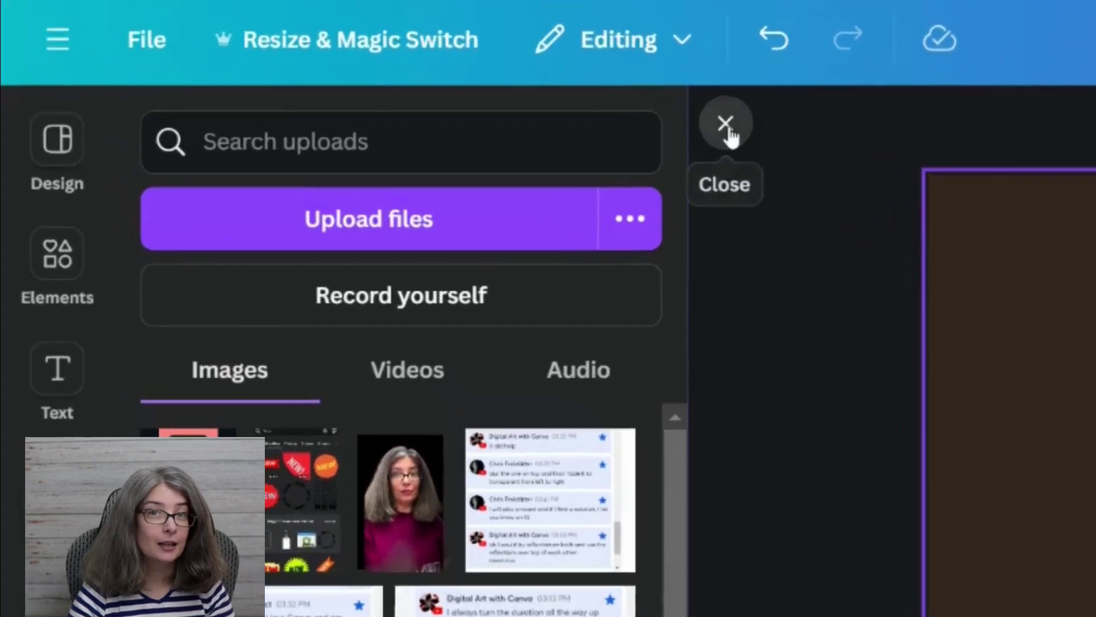
left_click(726, 124)
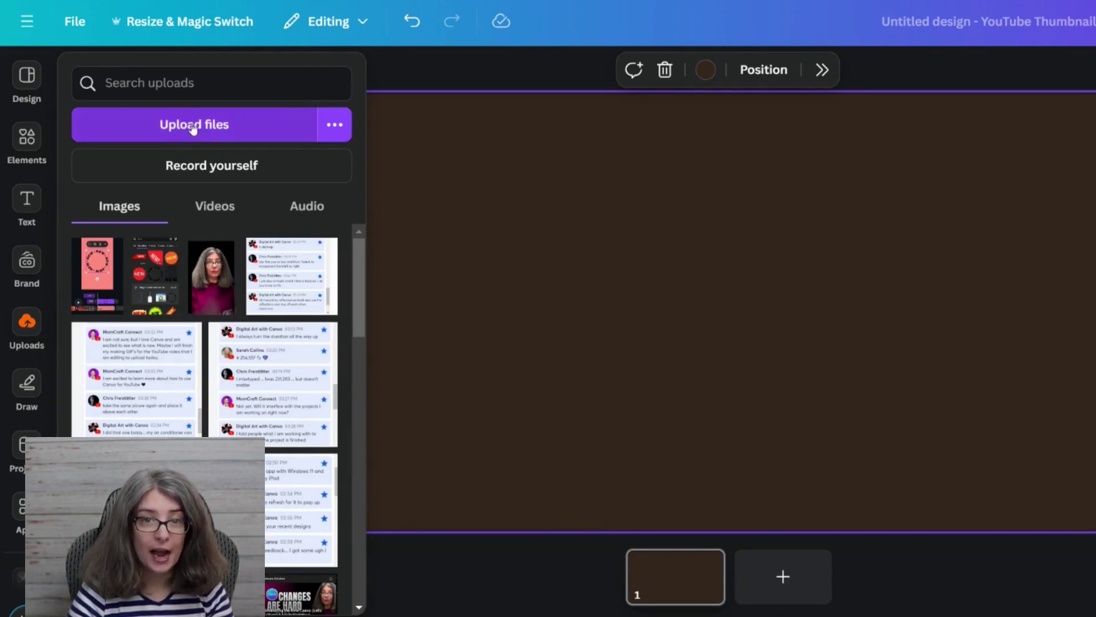
Step: Upload the photo Untitled design(71) from the computer and view it in Uploads
left_click(337, 129)
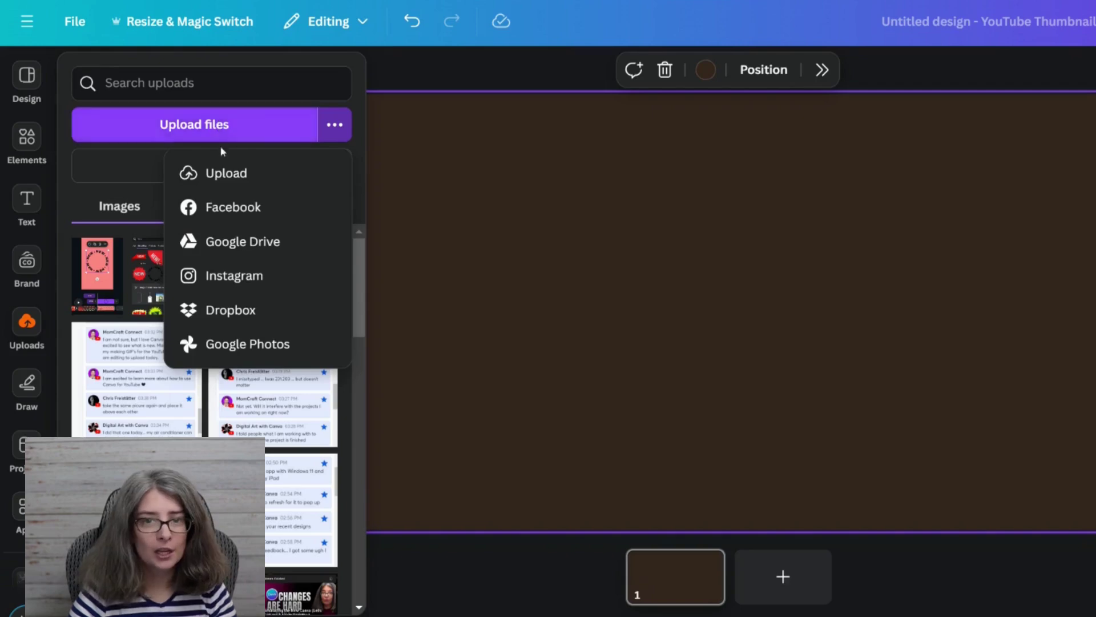
left_click(219, 141)
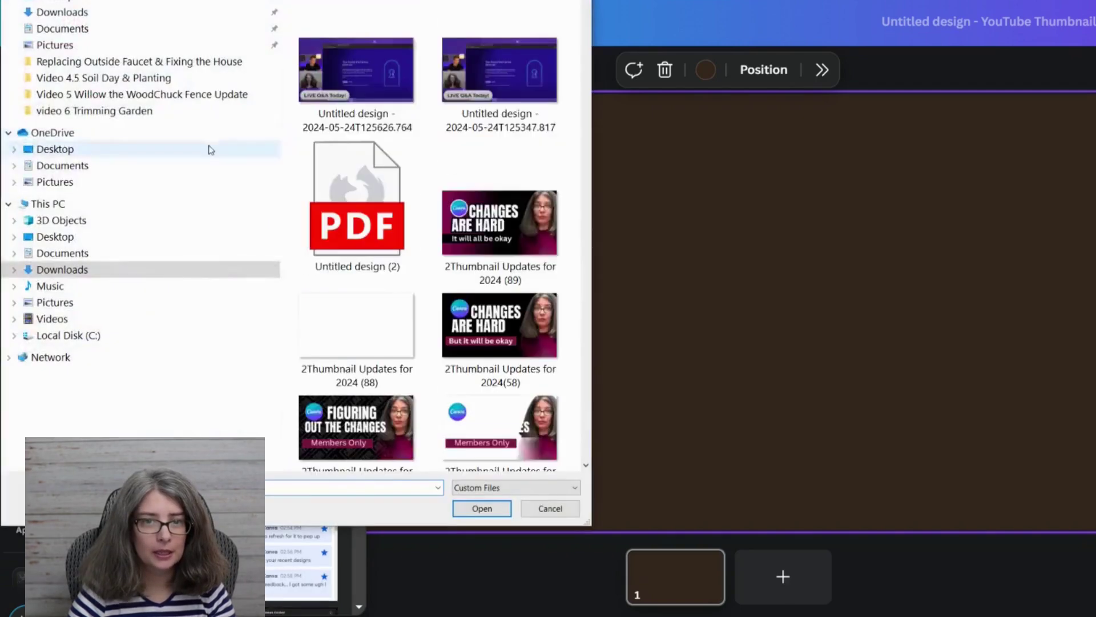
scroll(408, 145, "down", 10)
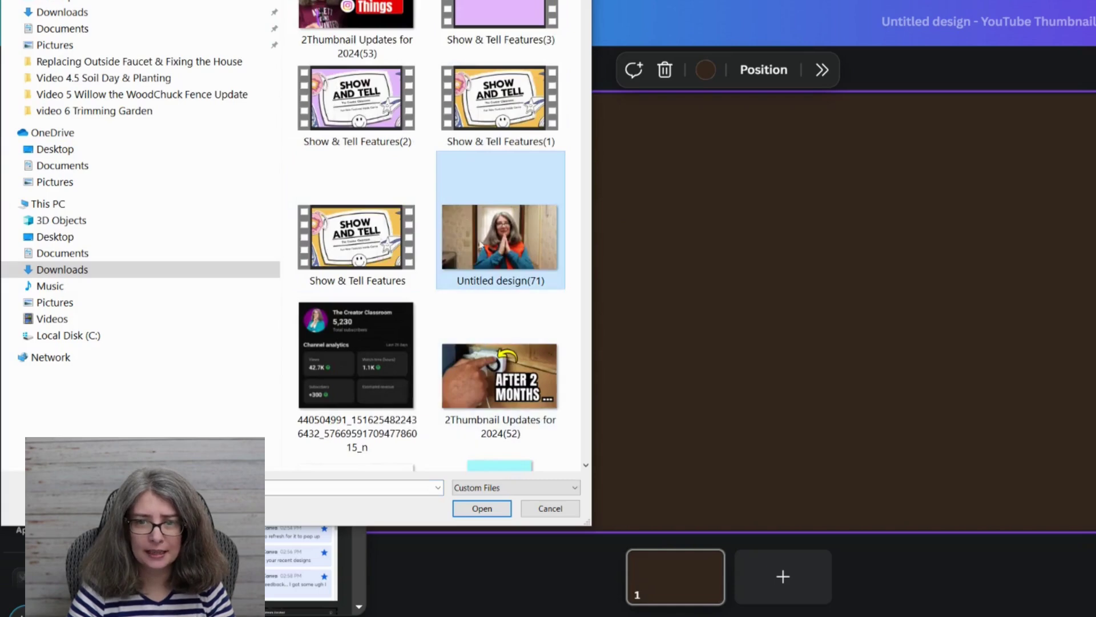
left_click(482, 507)
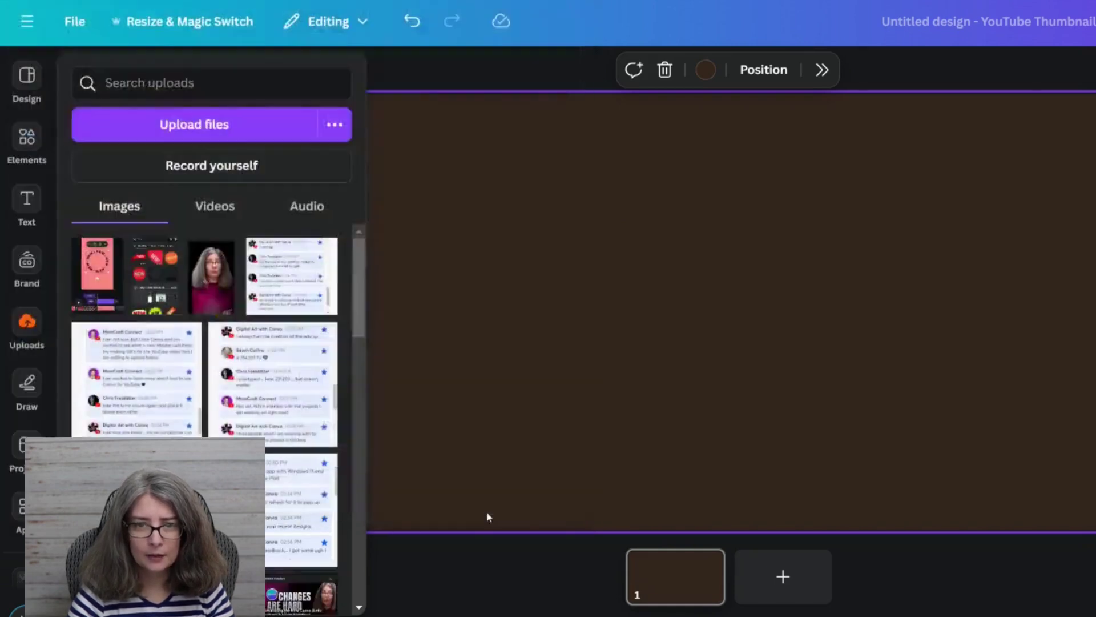
left_click(29, 330)
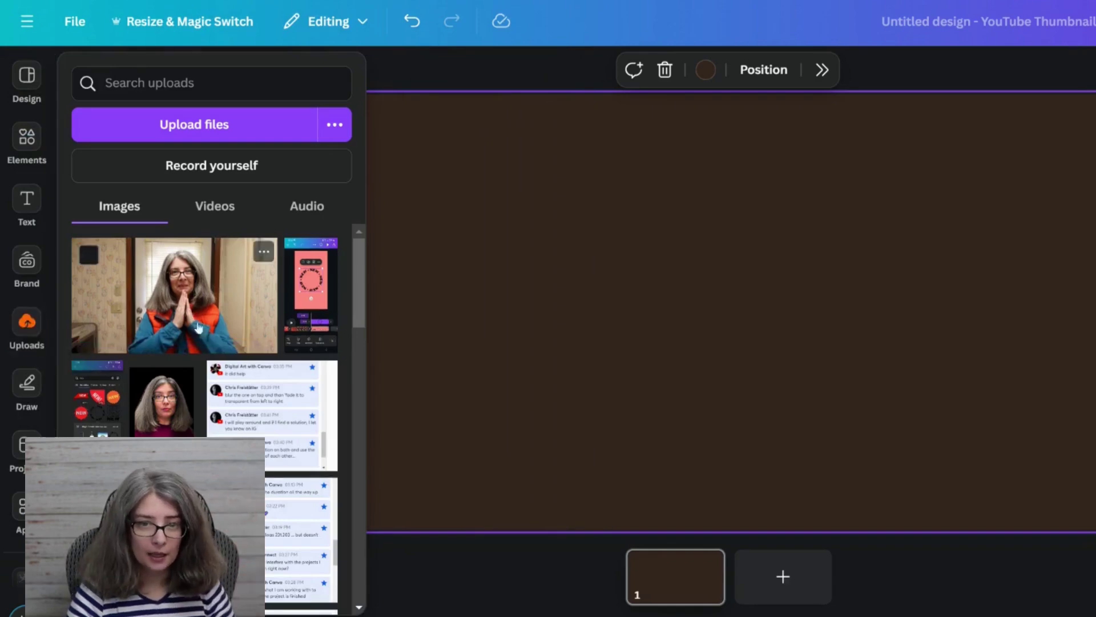
Step: Add the uploaded woman photo so it fills the page, then select it
left_click(159, 309)
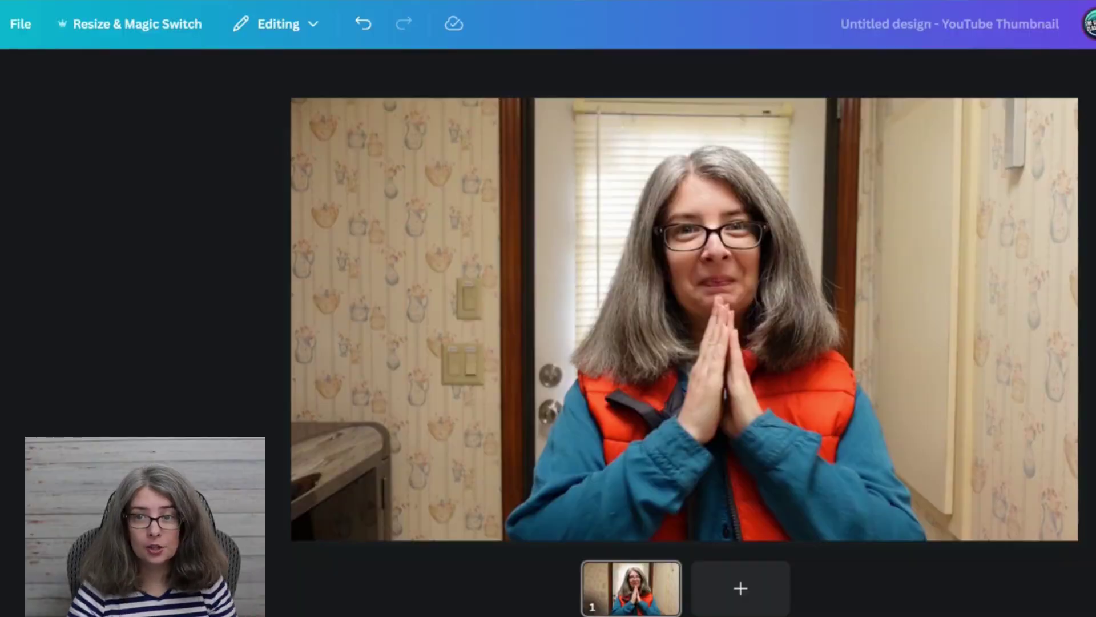
left_click(738, 372)
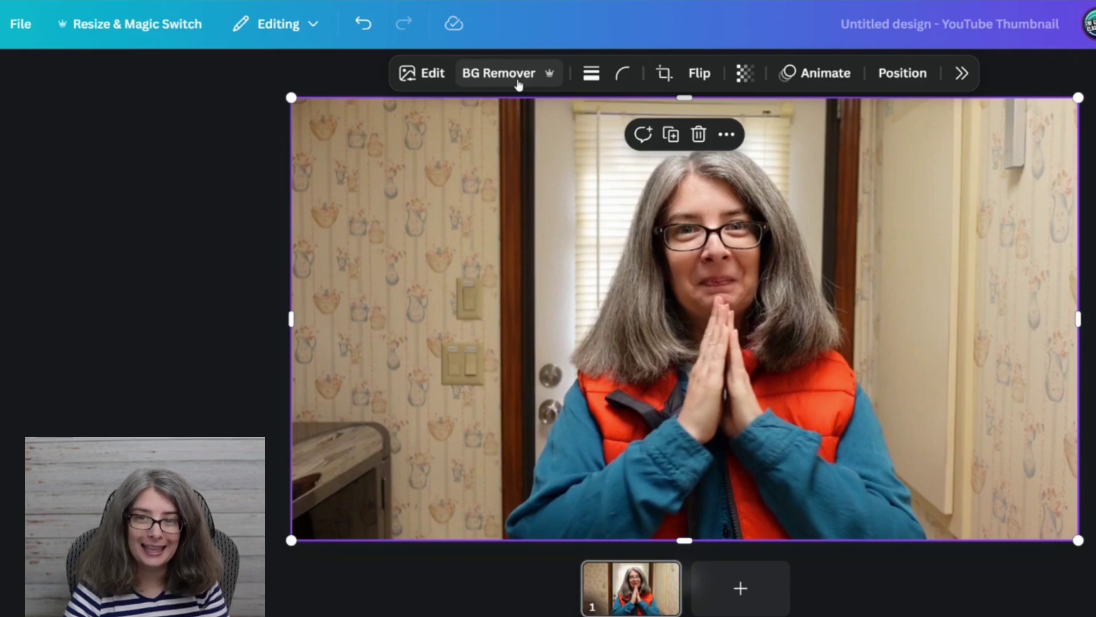
Step: Remove the photo's background with BG Remover, leaving only the woman cutout
left_click(518, 83)
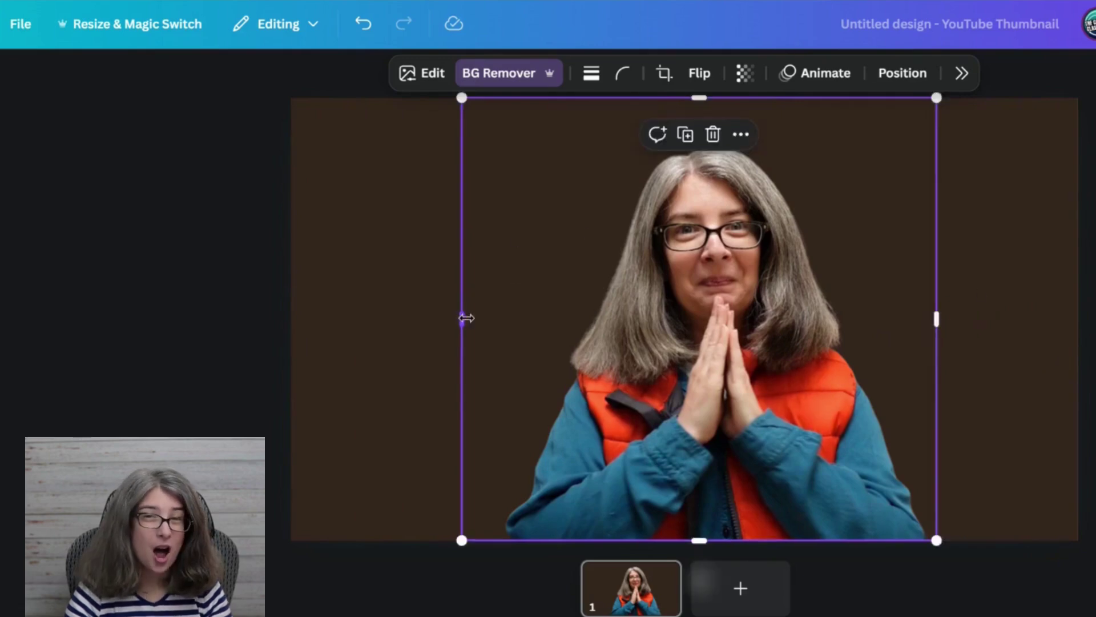
Step: Crop the empty left and top margins off the cutout and bring up its image editing options
left_click_drag(463, 321, 493, 319)
left_click_drag(711, 98, 714, 132)
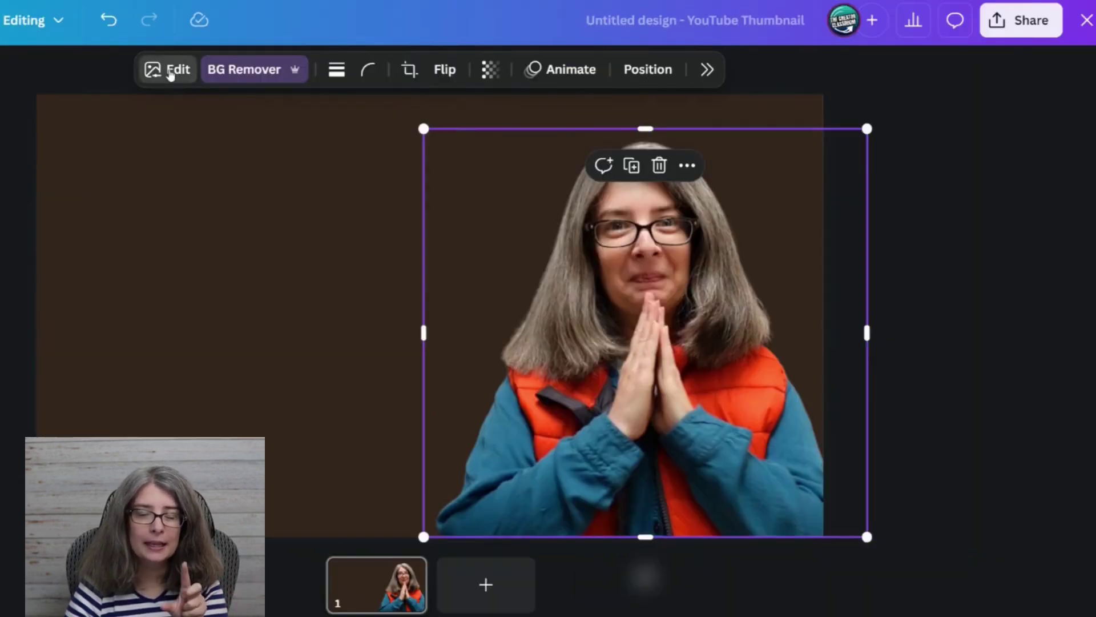
left_click(170, 71)
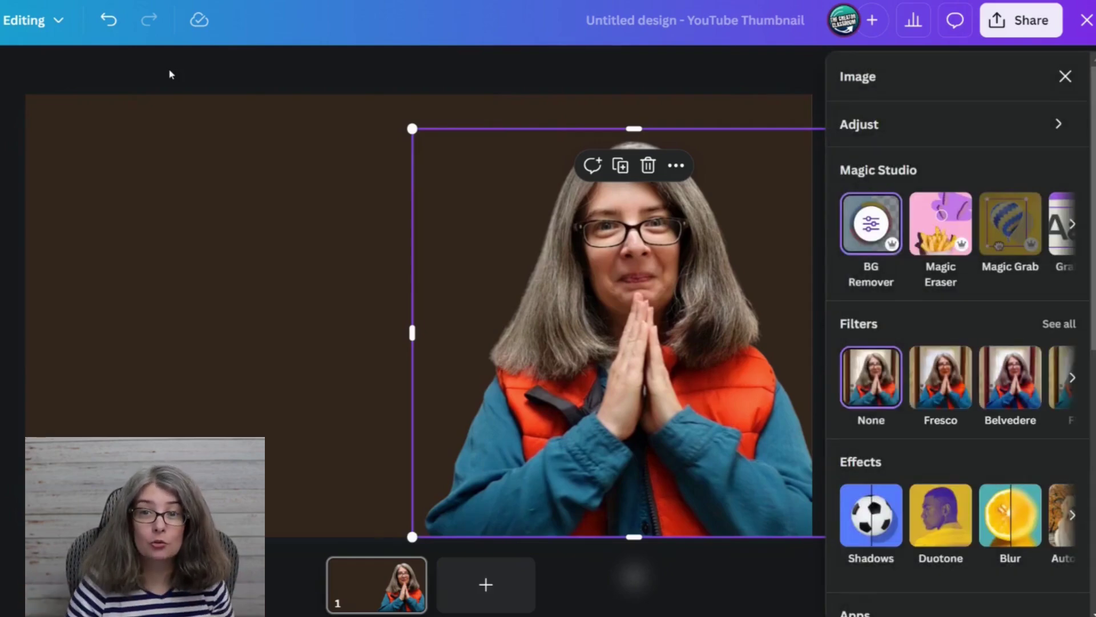
Step: Deselect the photo, select the page and show its full background options
left_click(151, 140)
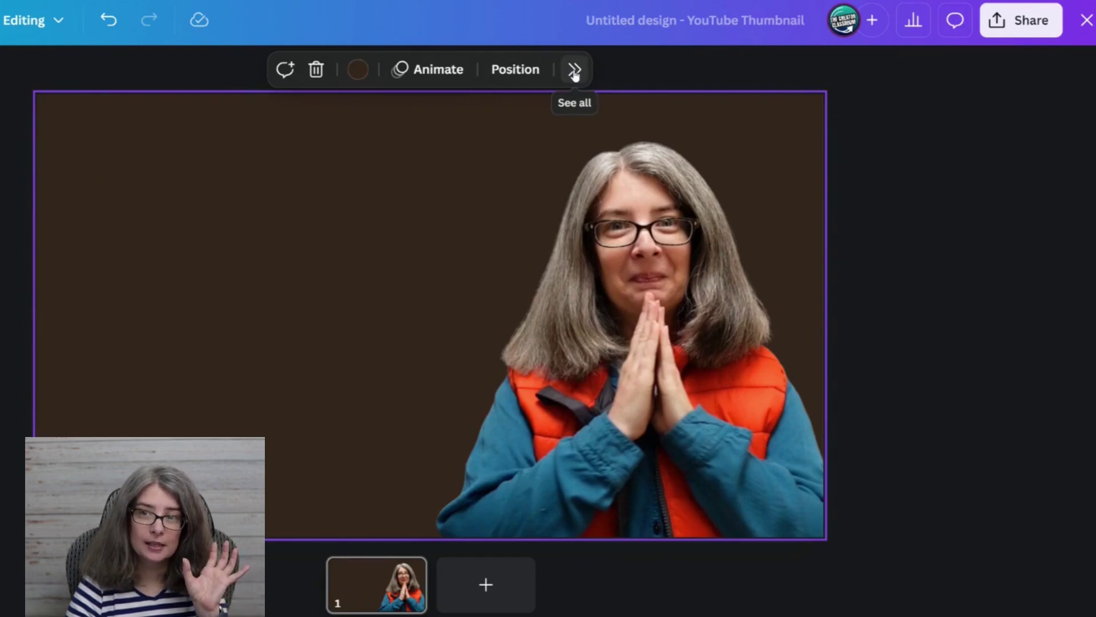
left_click(574, 70)
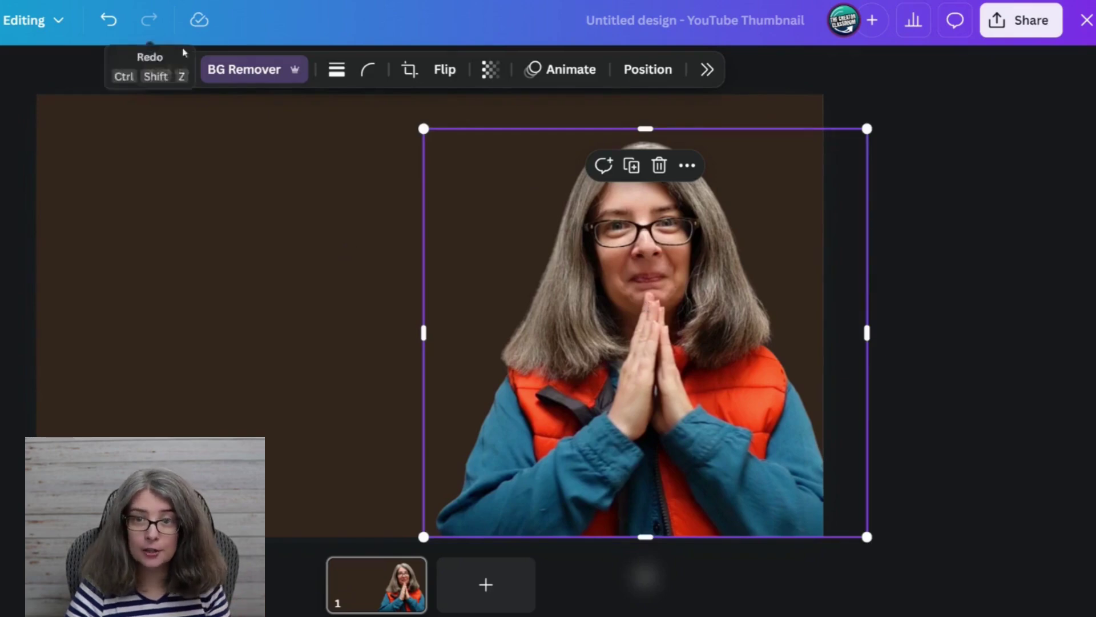
Step: Bring up the cutout's image effects and expand the Shadows choices
left_click(708, 81)
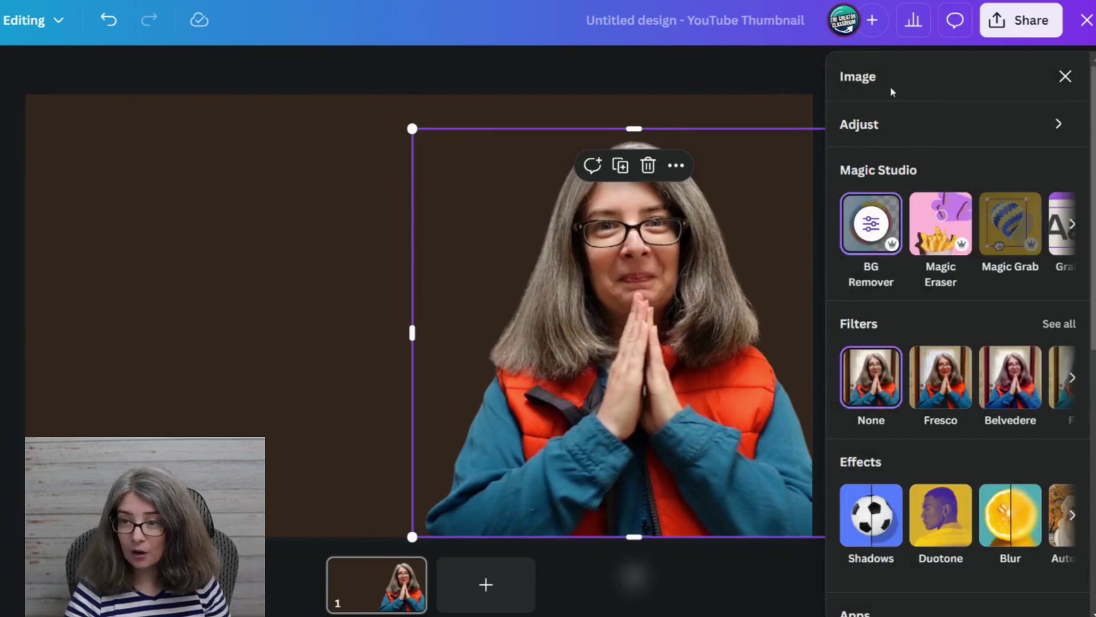
scroll(885, 428, "down", 2)
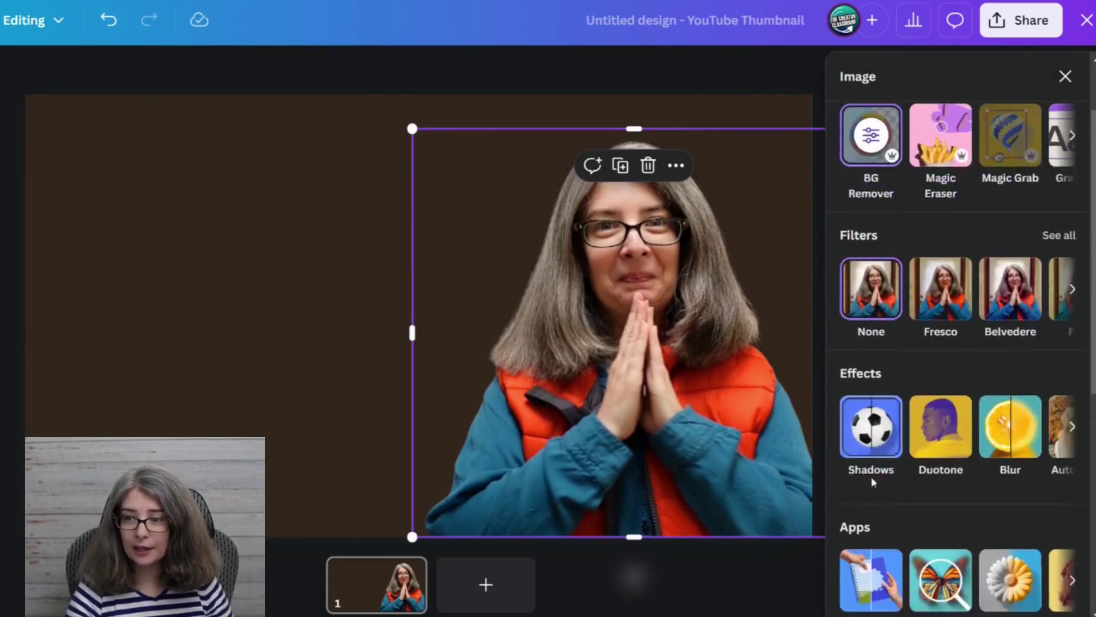
left_click(873, 441)
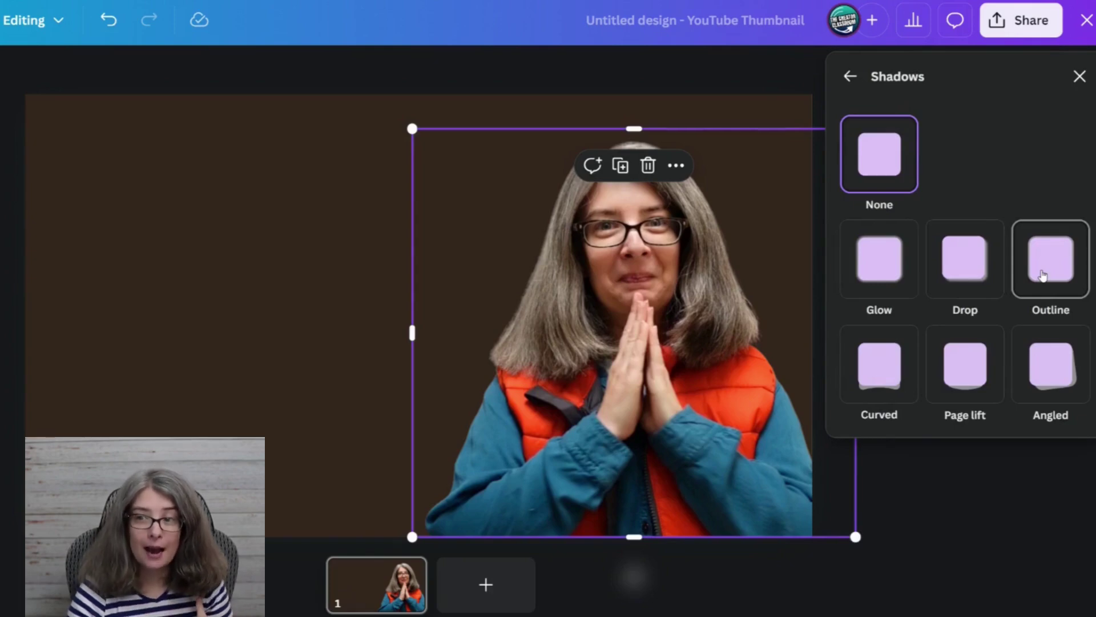
Step: Apply an Outline shadow to the cutout with size 14, colour #FFFFFF and intensity 100
left_click(1063, 268)
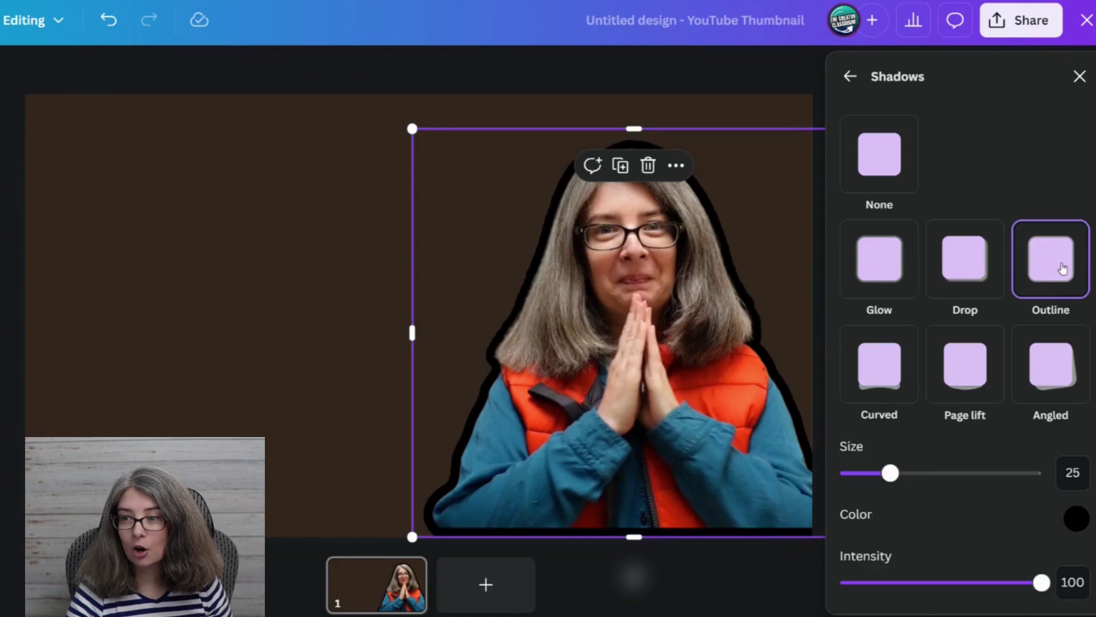
left_click_drag(890, 473, 869, 472)
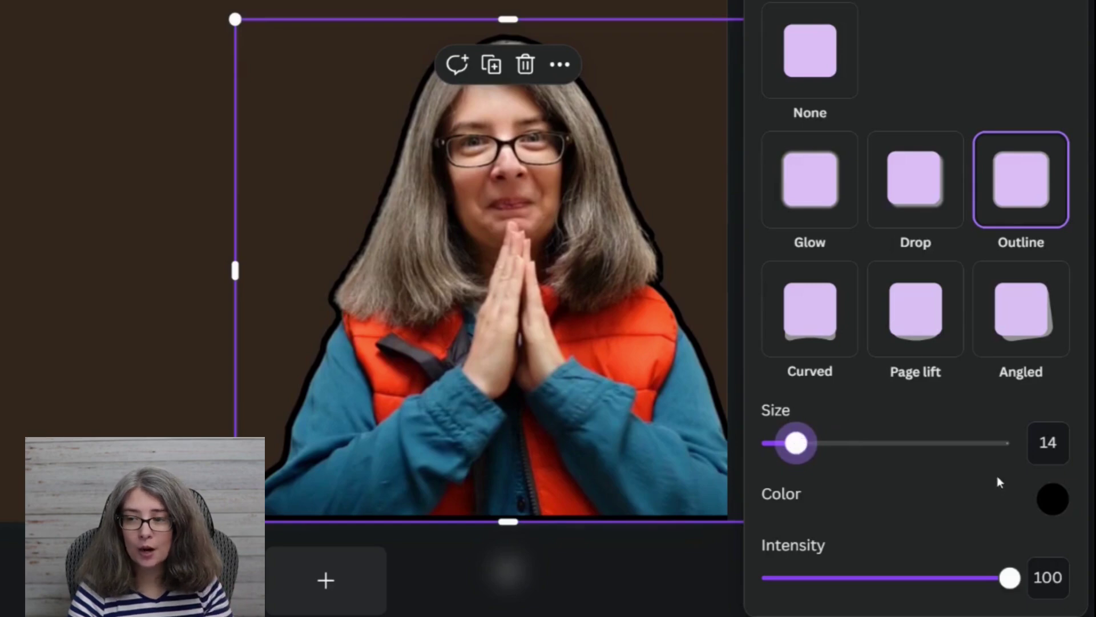
left_click(1053, 501)
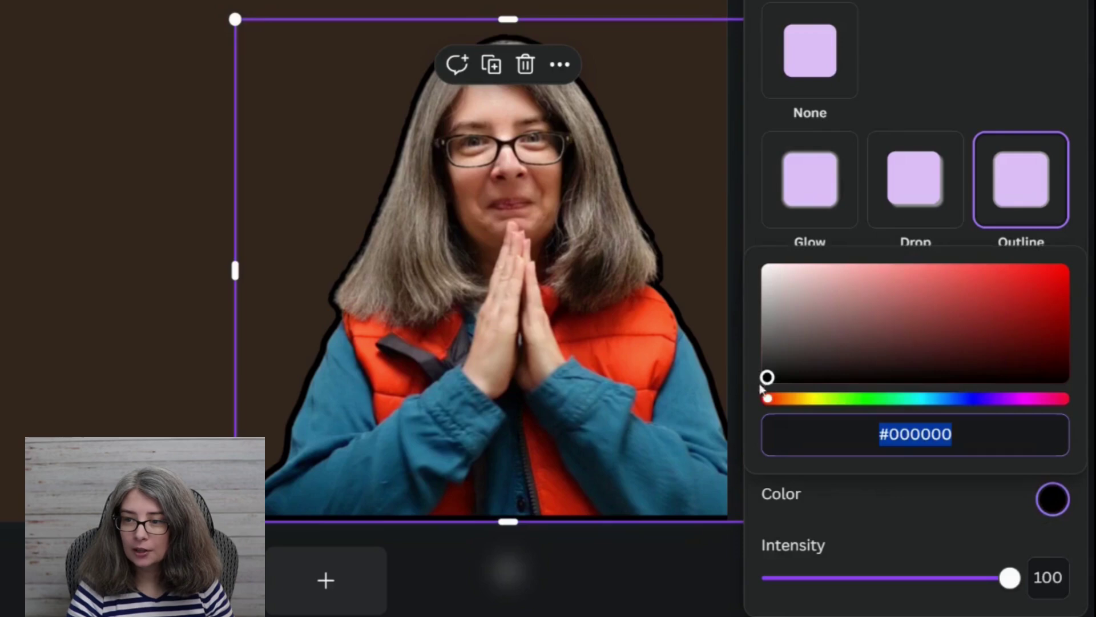
left_click_drag(768, 378, 751, 256)
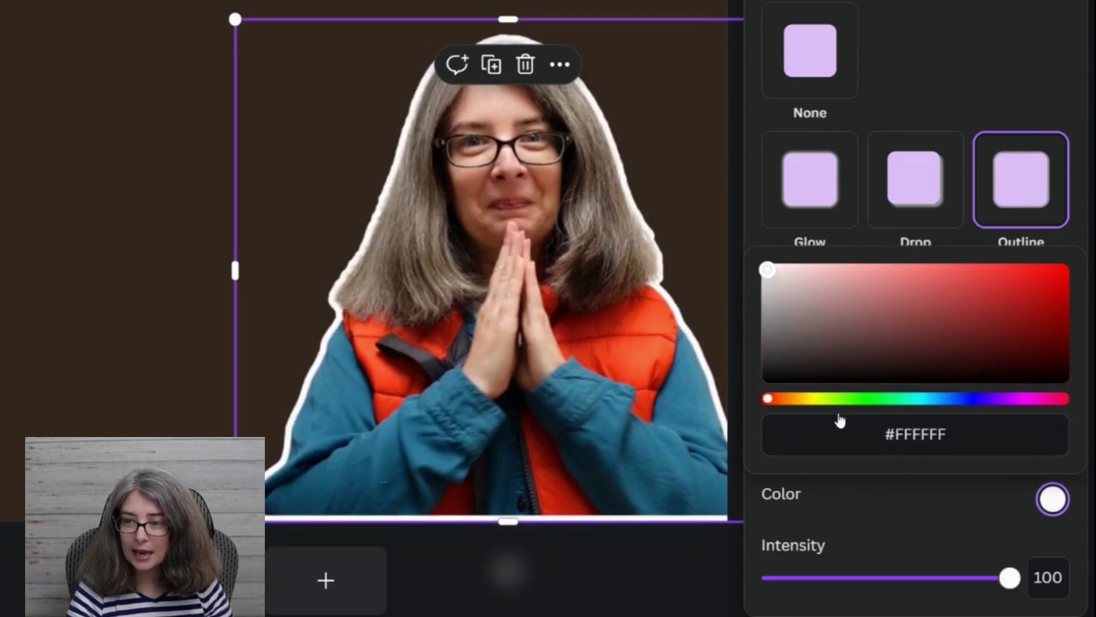
left_click(1008, 577)
left_click_drag(1008, 578, 784, 579)
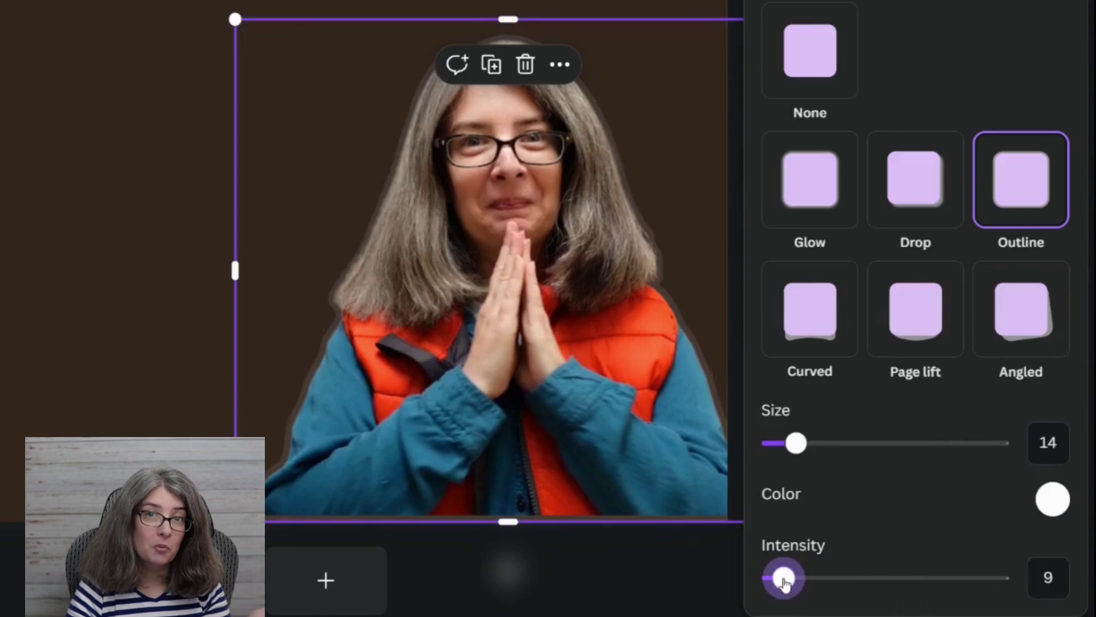
left_click_drag(783, 579, 1068, 568)
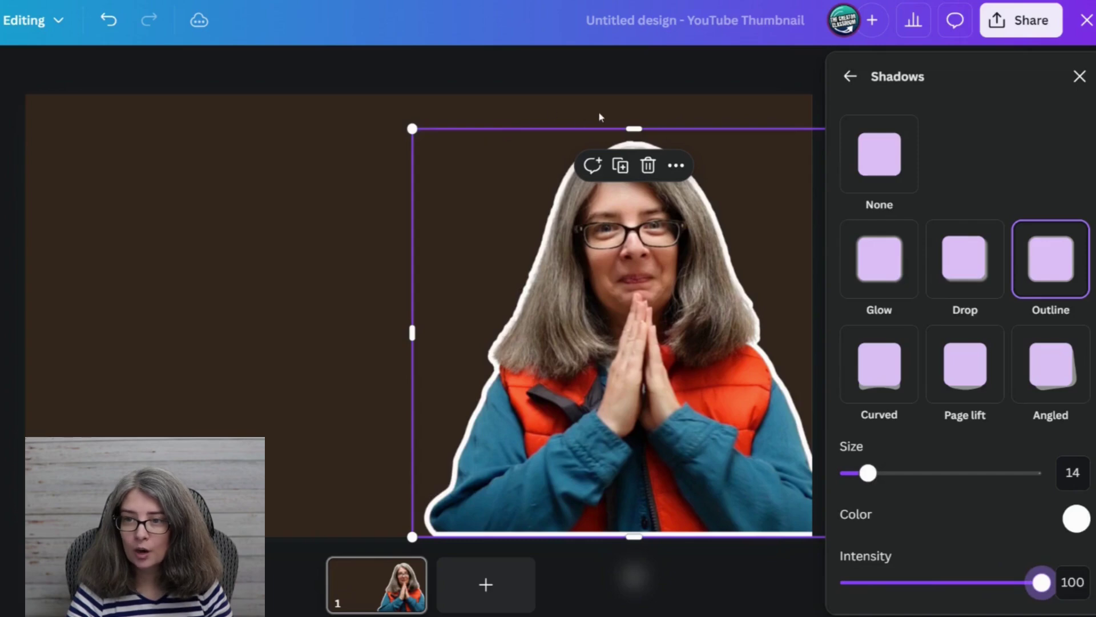
left_click(599, 117)
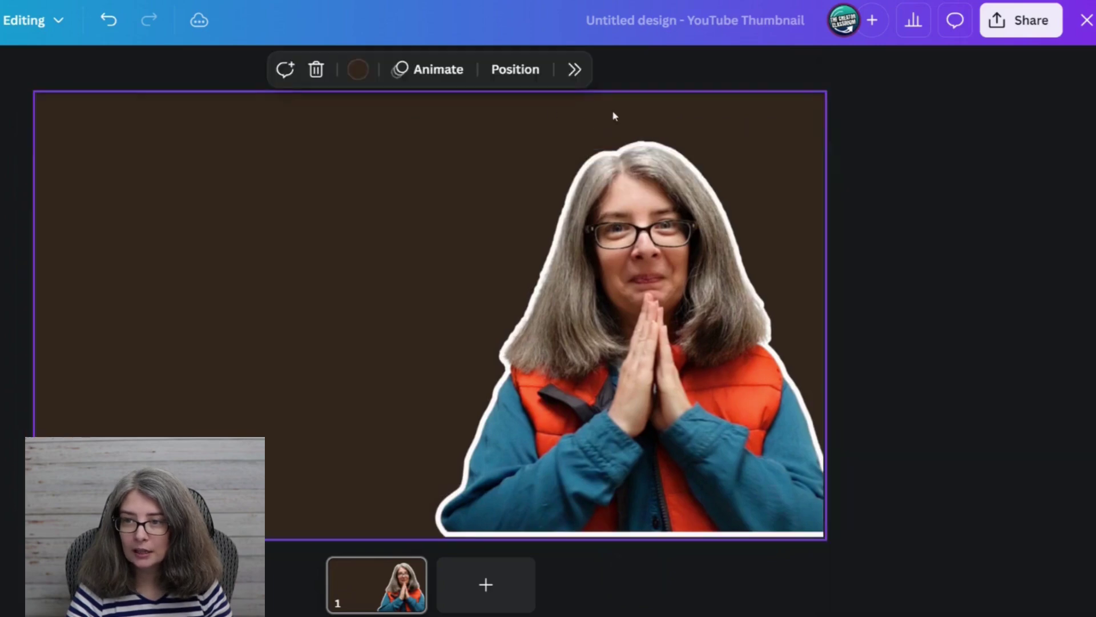
Step: Enlarge the outlined cutout to about 768 × 706 and bring up the Text presets
left_click(484, 256)
left_click_drag(426, 534, 391, 565)
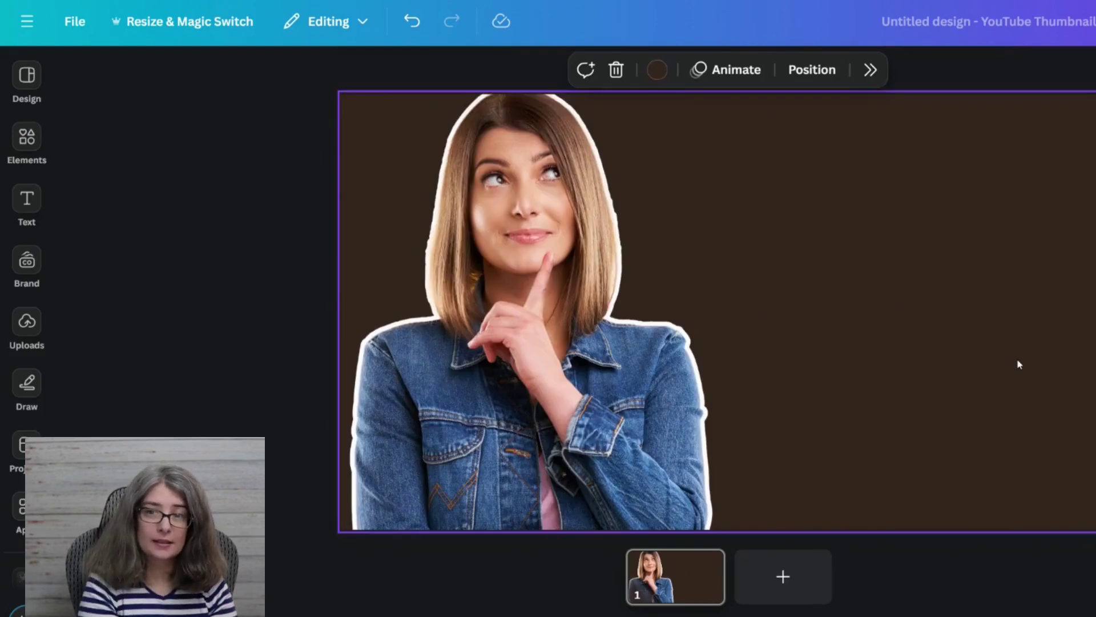
left_click(28, 199)
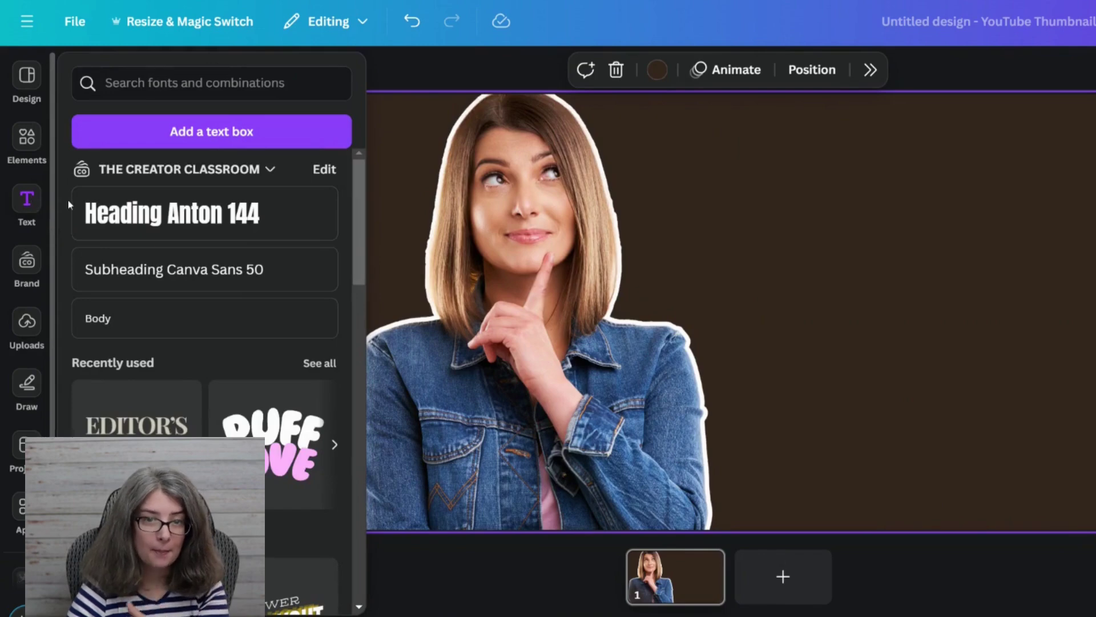
Step: Add heading and paragraph text, move the paragraph off the page, and type 'New Canva?' as the heading
left_click(182, 219)
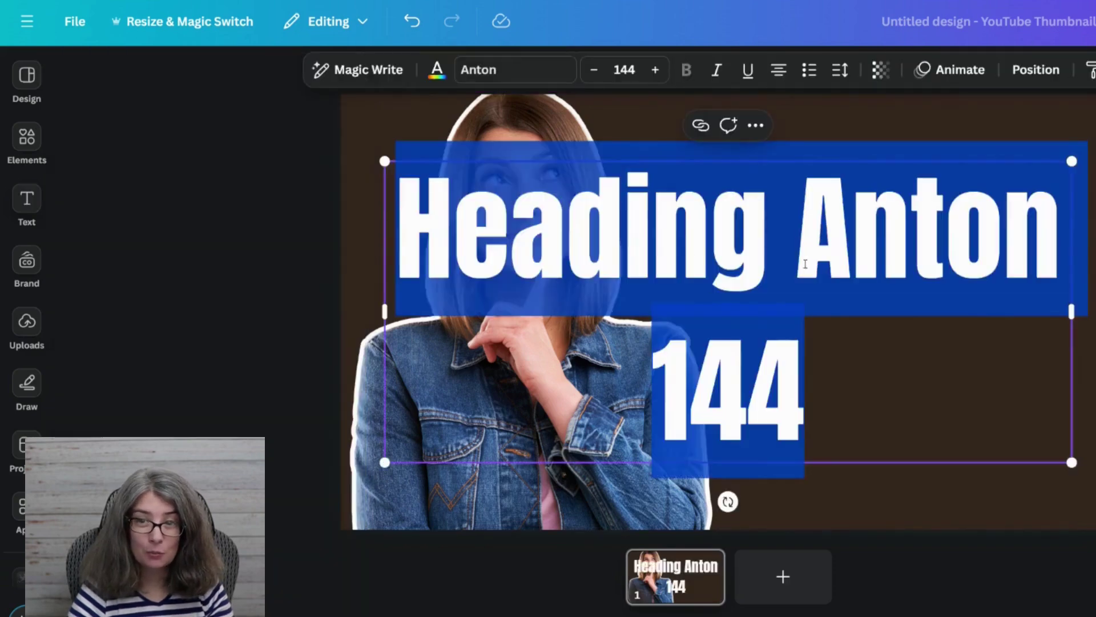
left_click(208, 131)
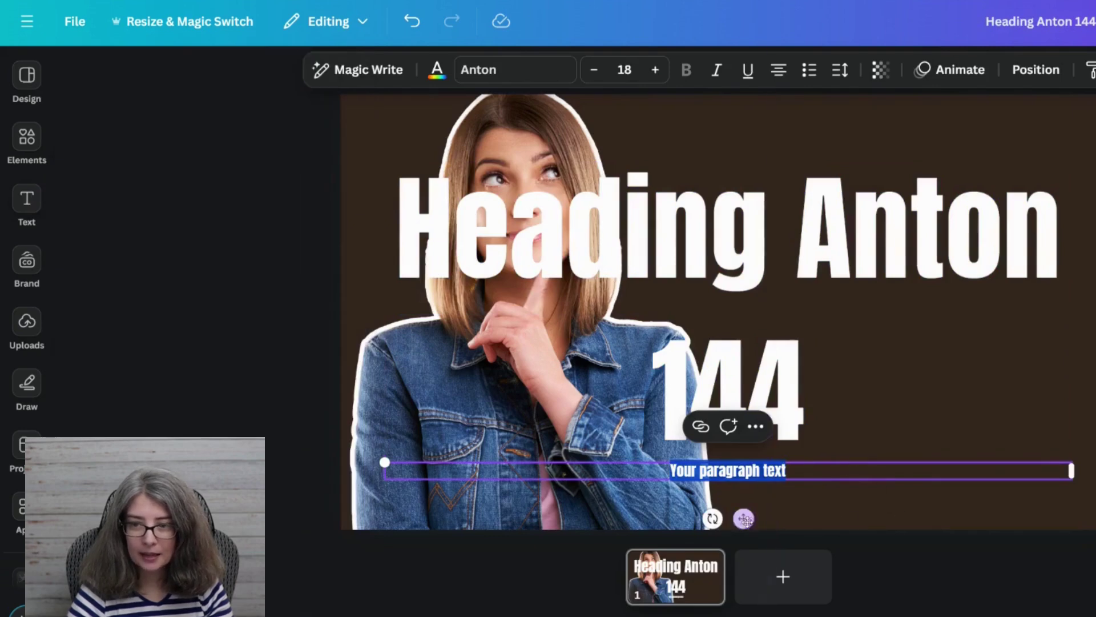
left_click_drag(743, 519, 10, 421)
left_click(687, 284)
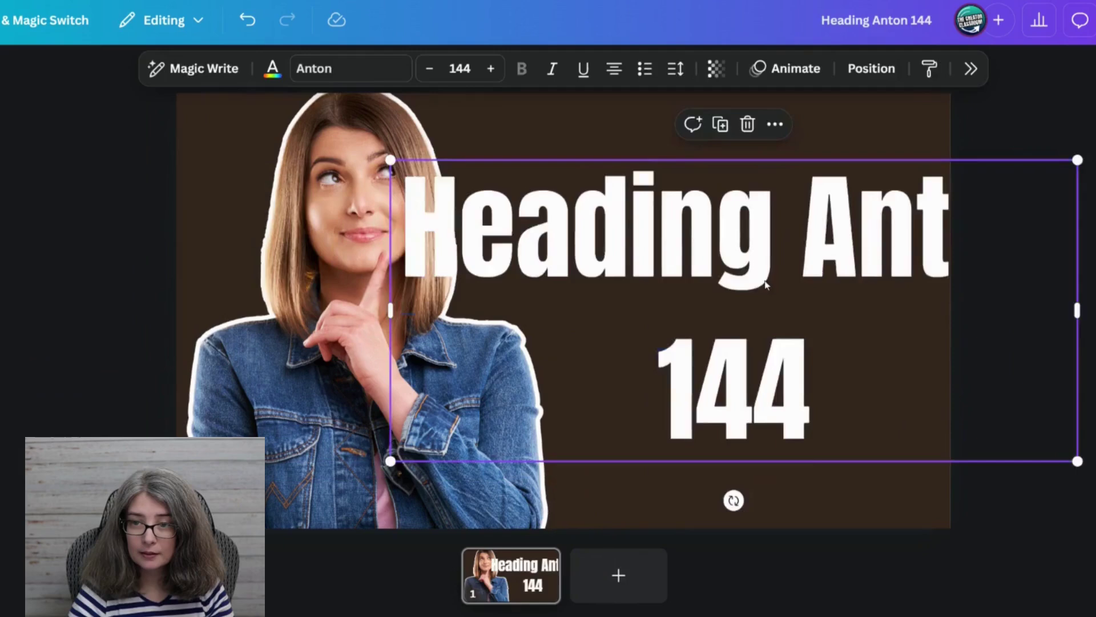
type("New Canva?")
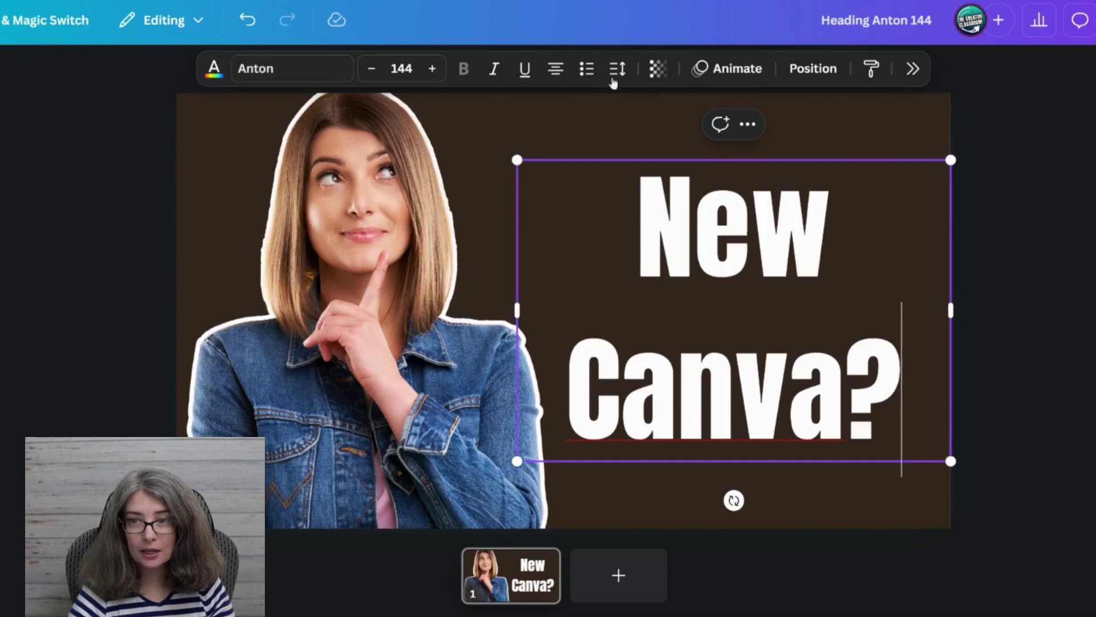
left_click(303, 76)
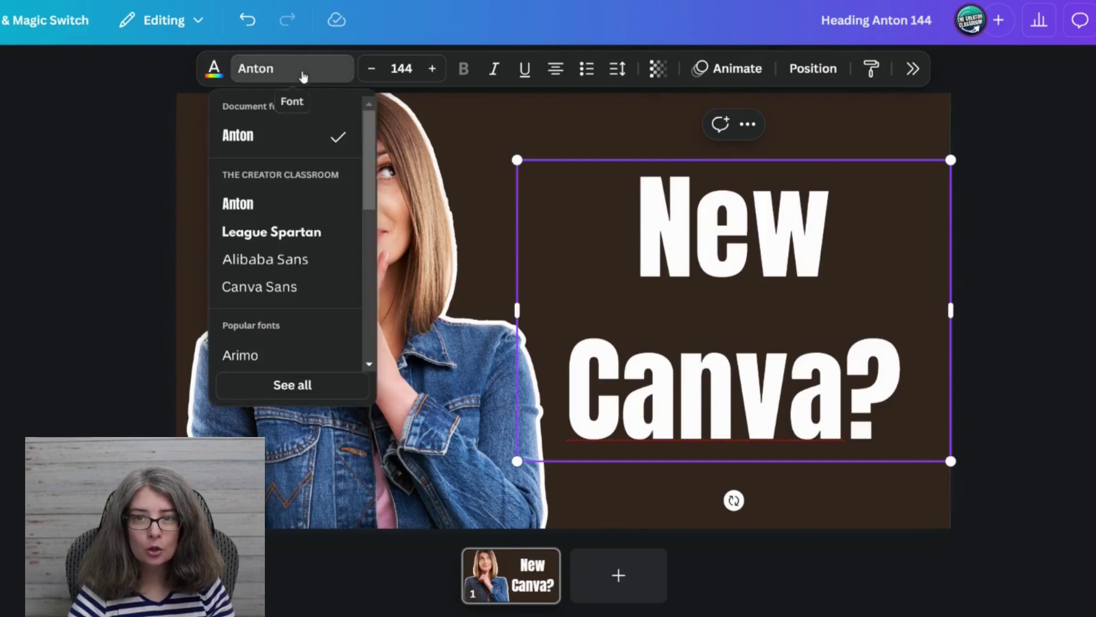
scroll(274, 319, "down", 4)
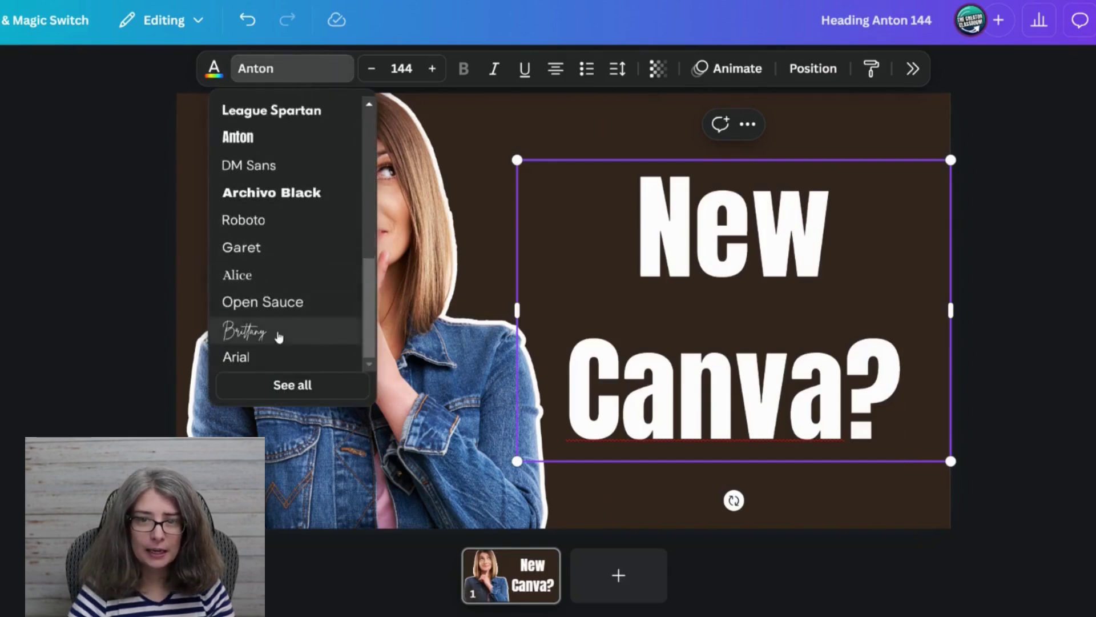
scroll(280, 336, "up", 3)
scroll(286, 297, "down", 3)
scroll(287, 259, "up", 6)
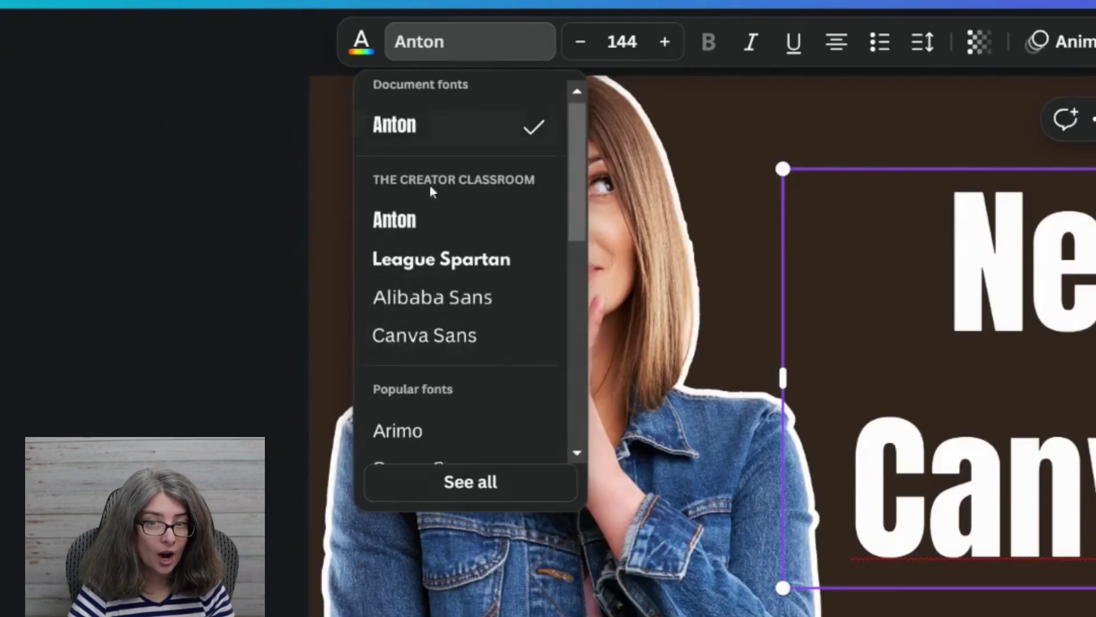
scroll(277, 197, "down", 3)
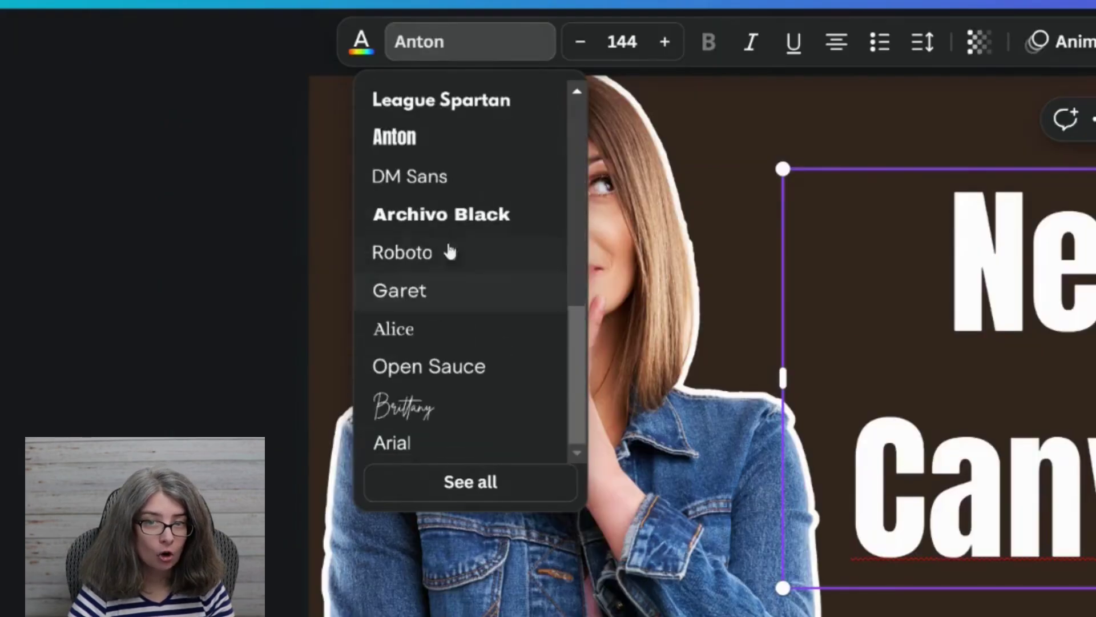
left_click(462, 484)
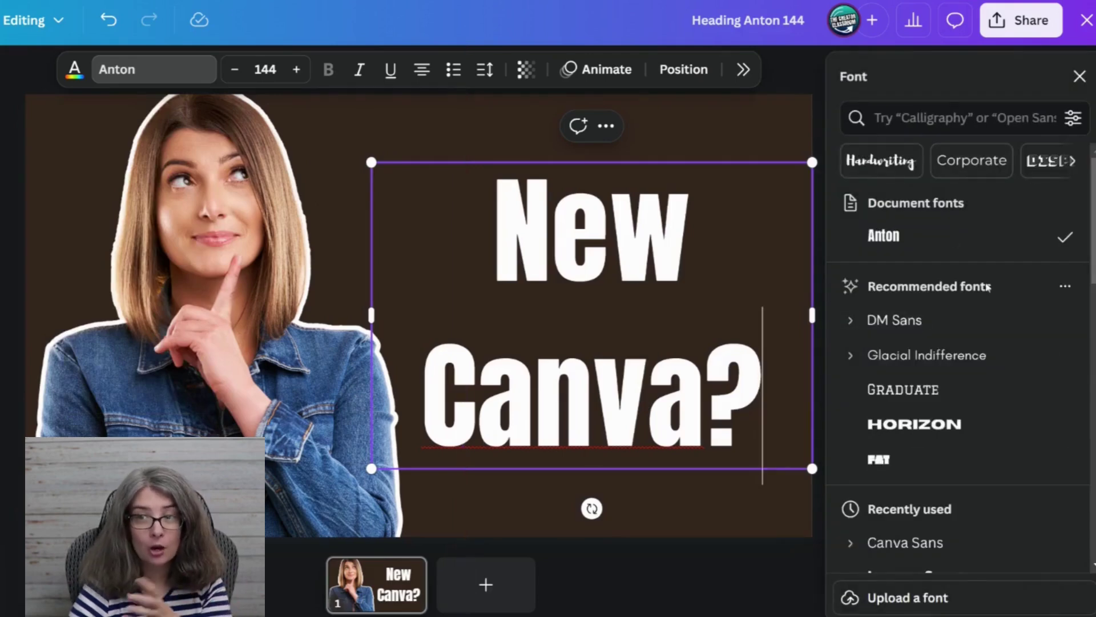
scroll(970, 318, "down", 8)
scroll(1024, 326, "up", 6)
scroll(1024, 325, "up", 2)
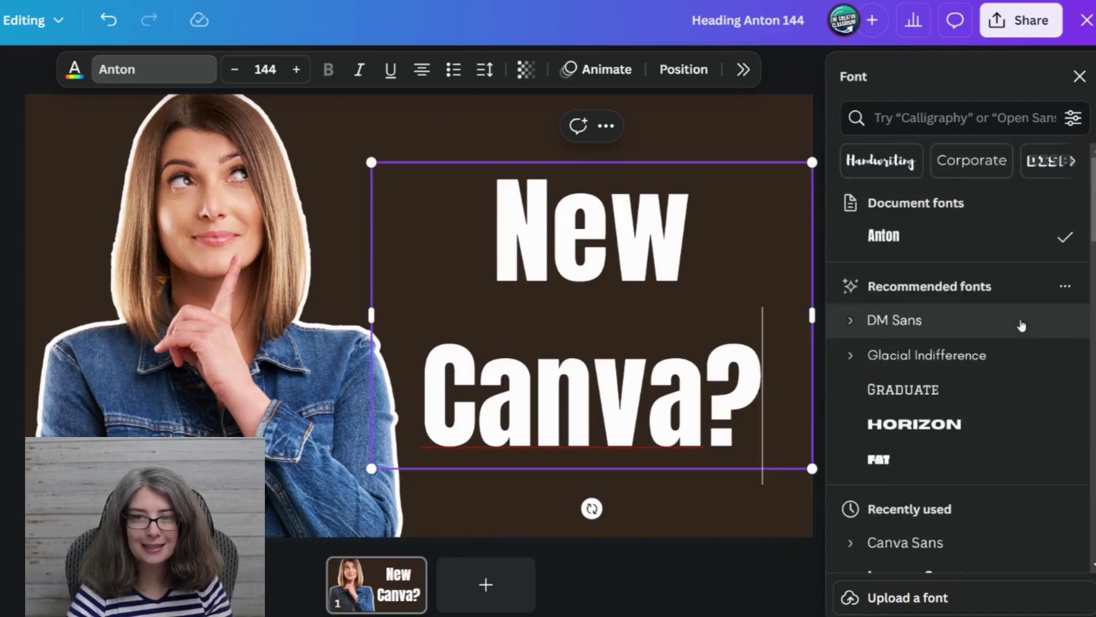
left_click(147, 71)
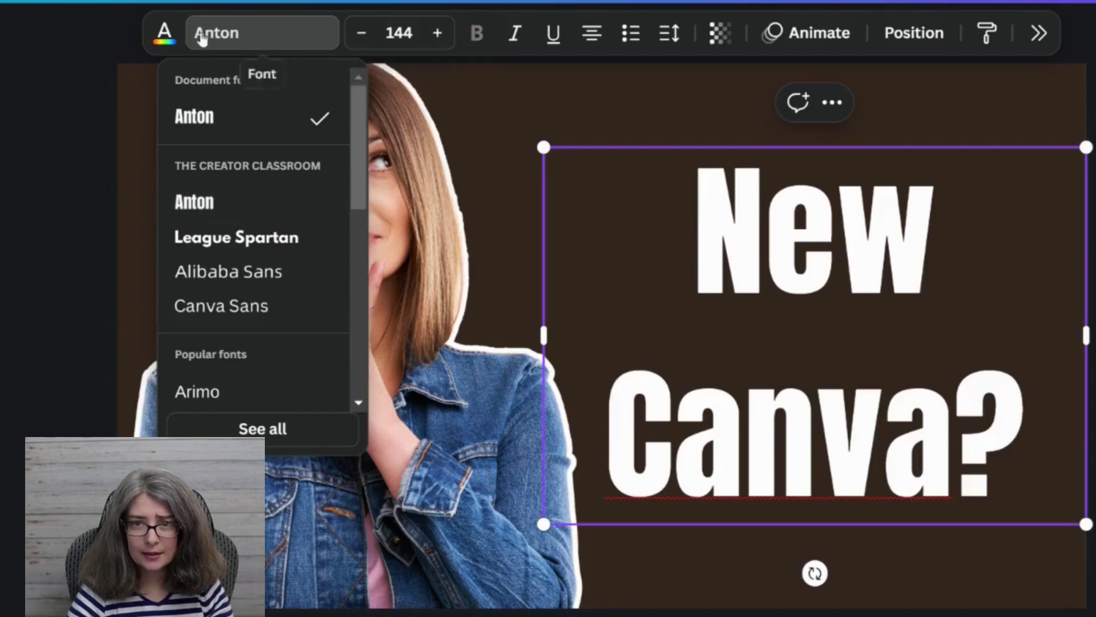
Step: Show the heading's full colour palette, then its letter and line spacing settings
left_click(164, 33)
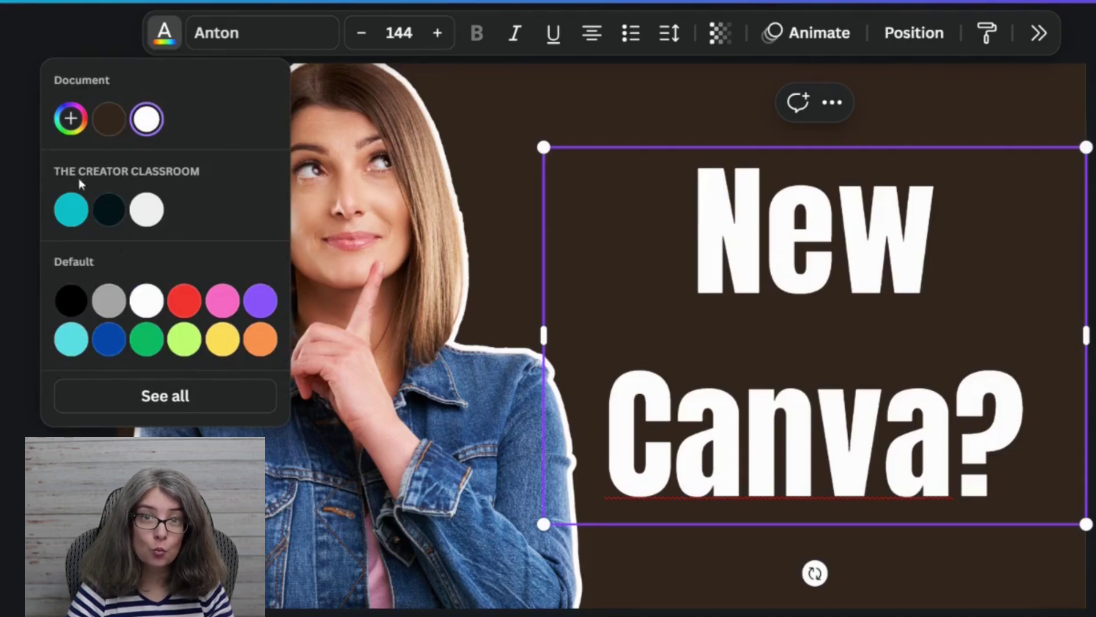
left_click(166, 396)
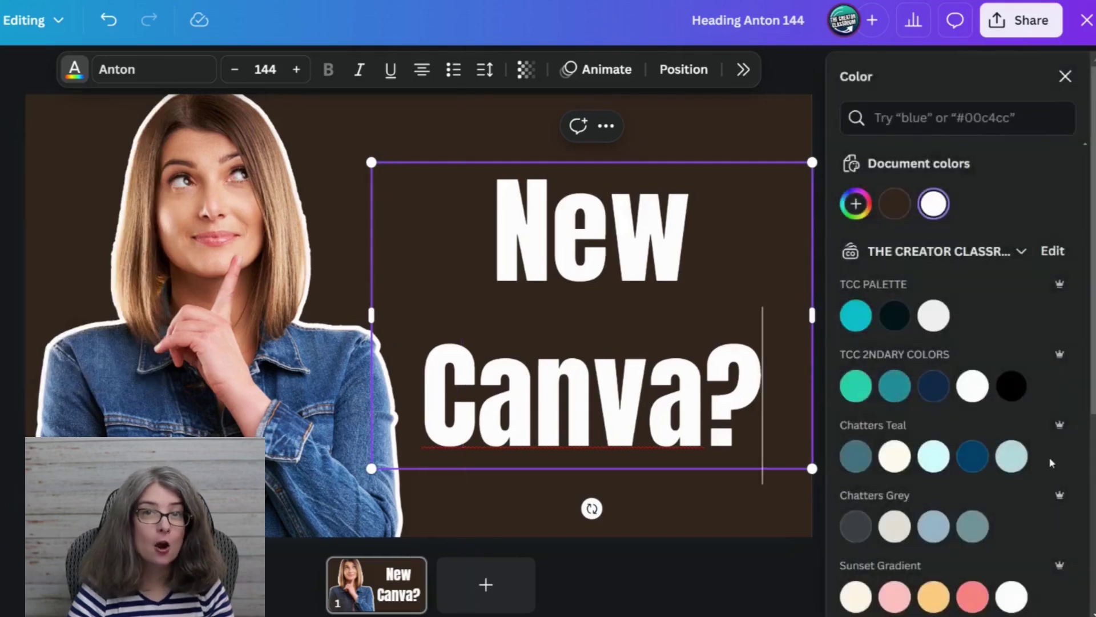
scroll(1054, 471, "down", 5)
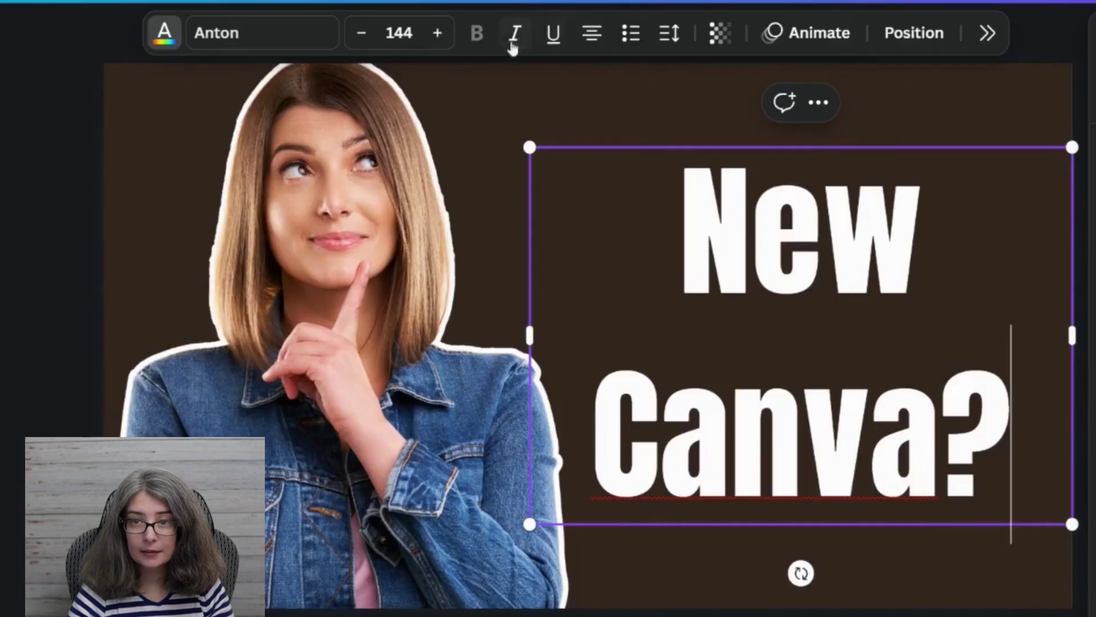
left_click(485, 69)
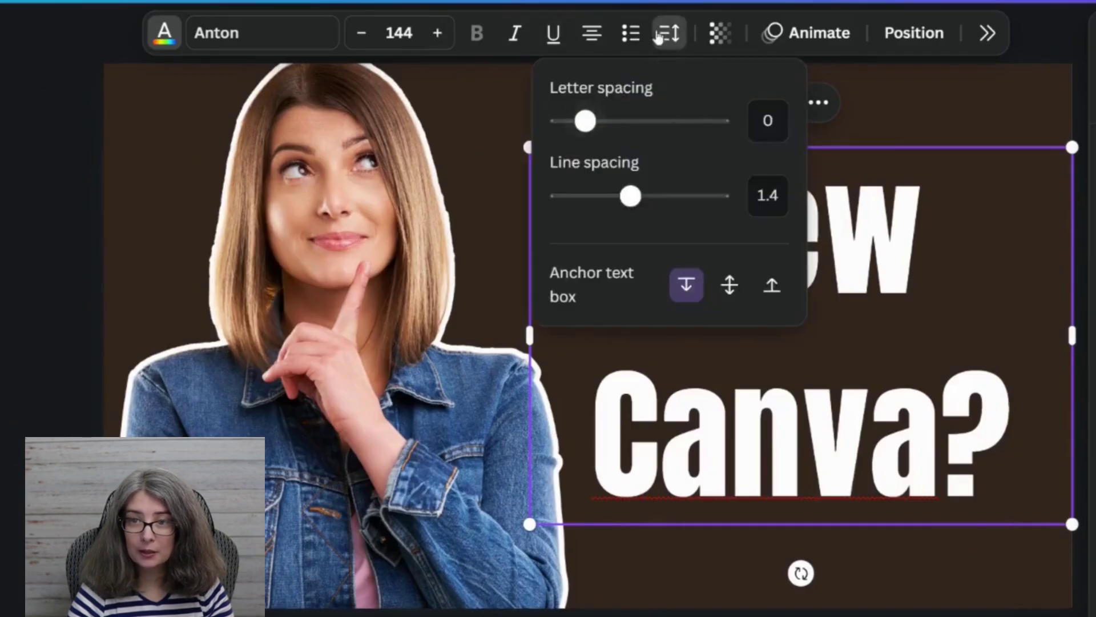
Step: Reduce the heading's line spacing from 1.4 to 0.78
left_click_drag(629, 201, 577, 201)
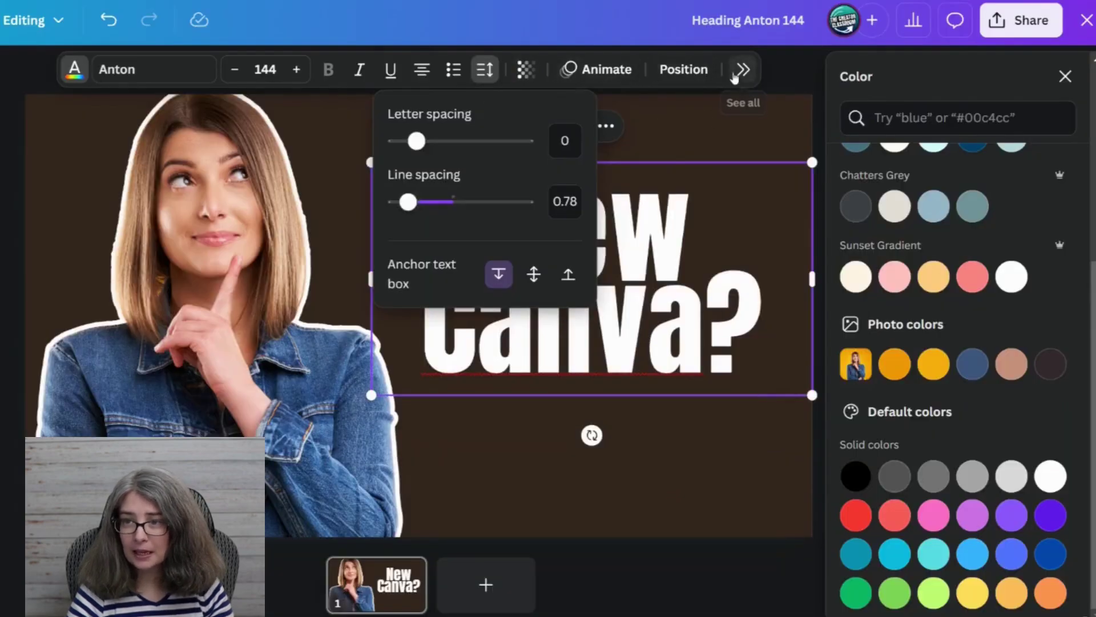
left_click(740, 70)
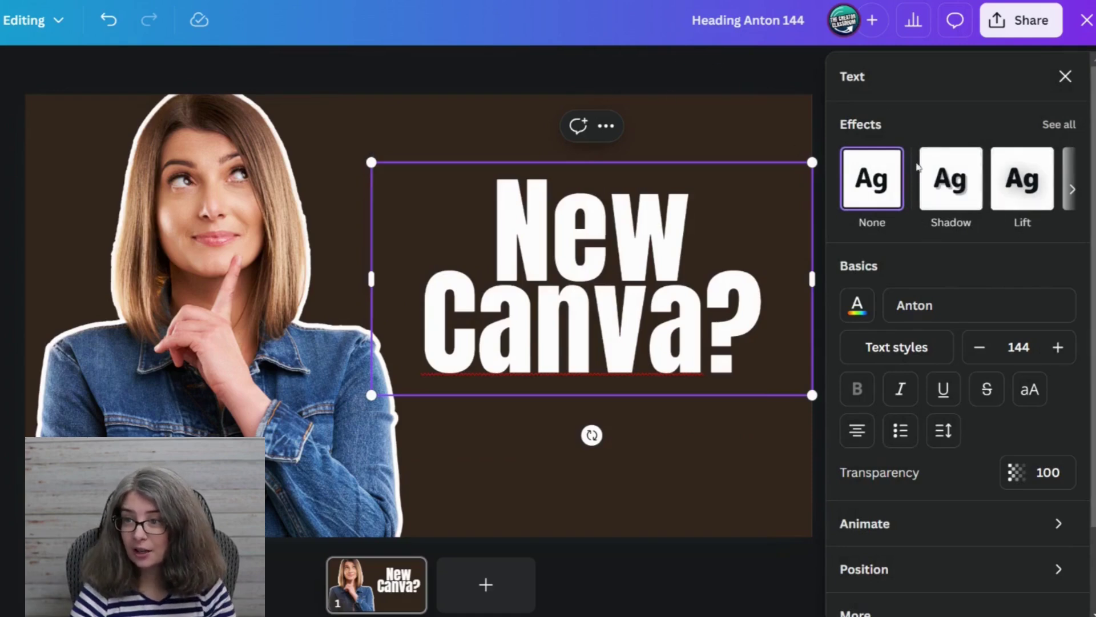
scroll(935, 255, "down", 2)
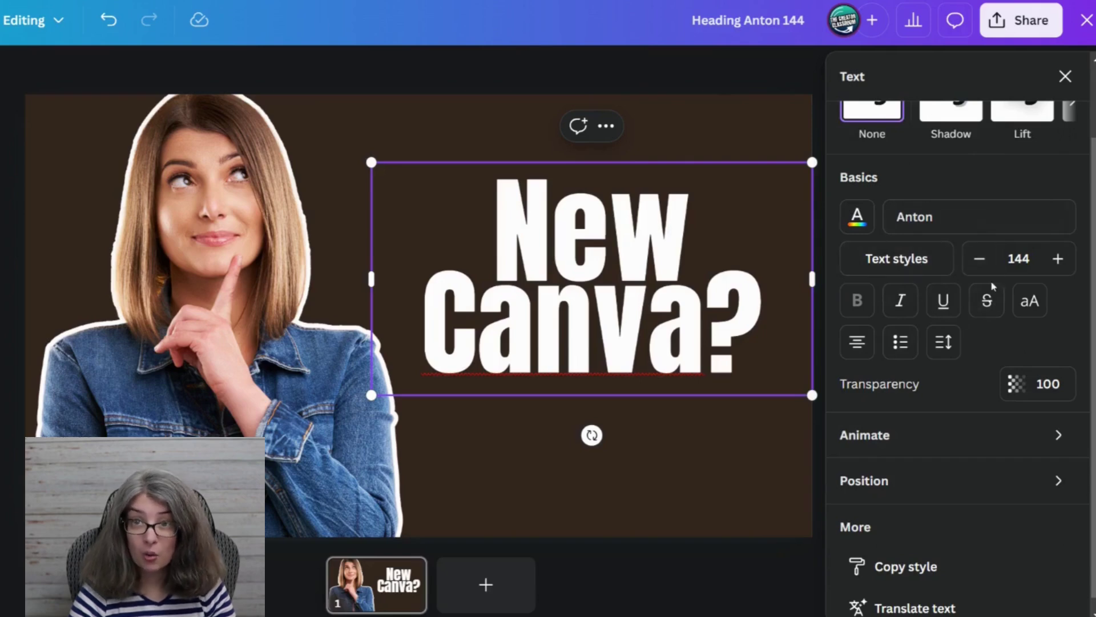
scroll(991, 308, "down", 1)
scroll(959, 371, "up", 2)
scroll(907, 452, "down", 2)
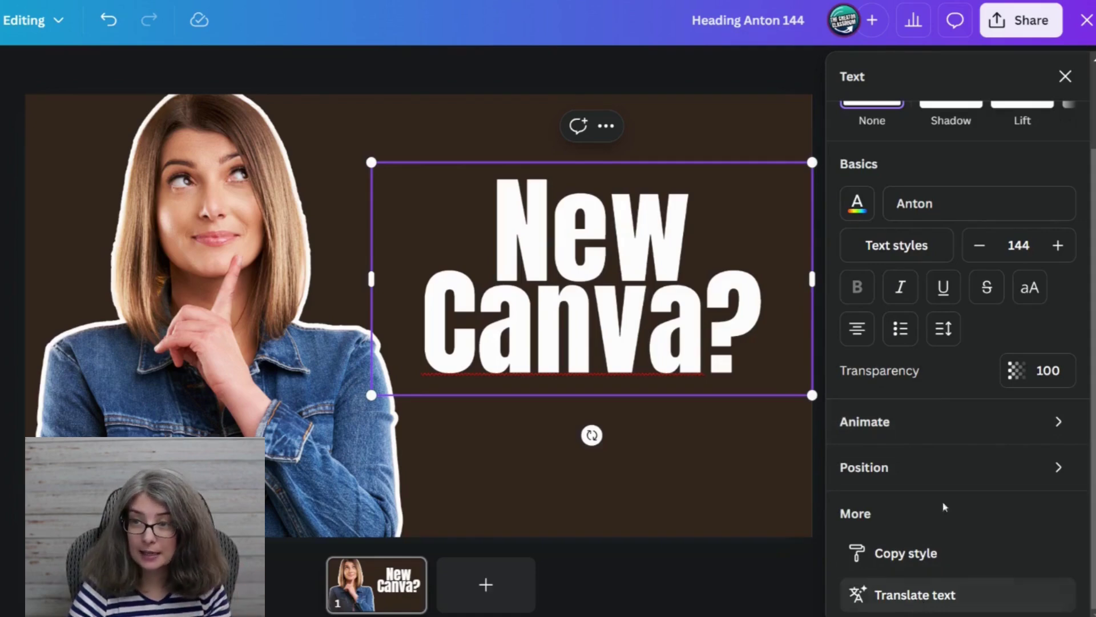
Step: Apply a black Outline effect to the 'New Canva?' heading with thickness 134
scroll(959, 434, "up", 2)
left_click(1060, 125)
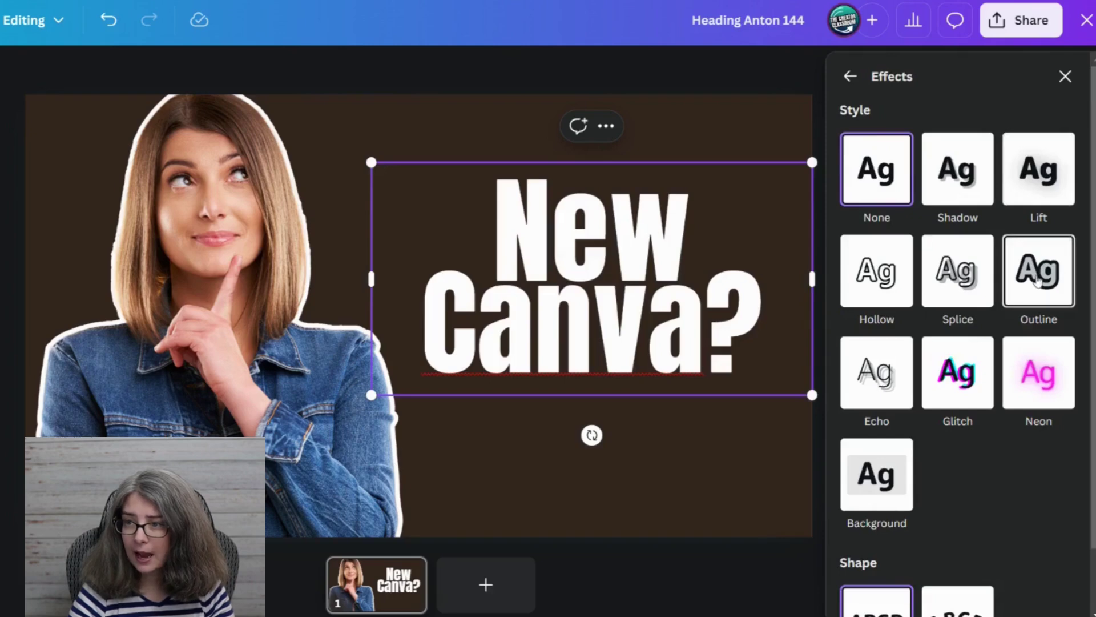
left_click(1032, 292)
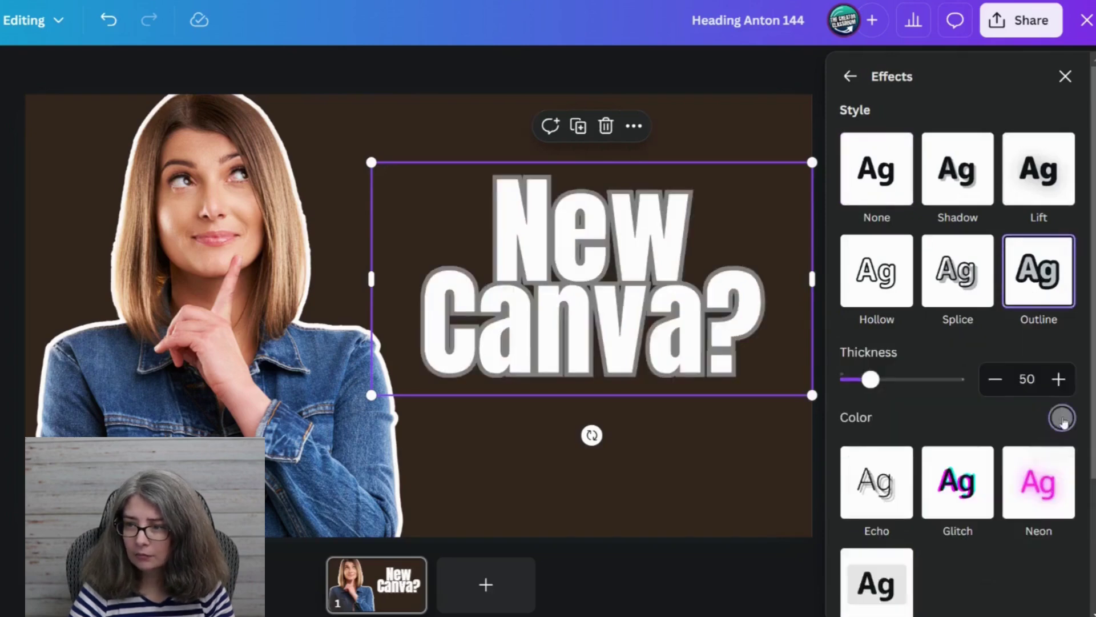
left_click(1061, 420)
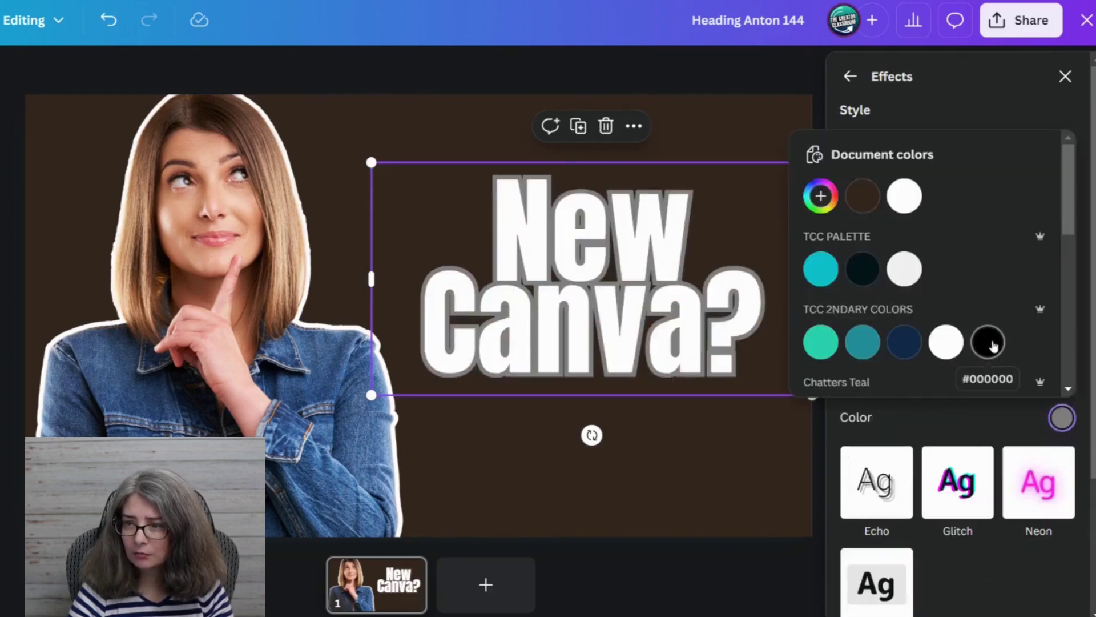
left_click(988, 341)
left_click(997, 422)
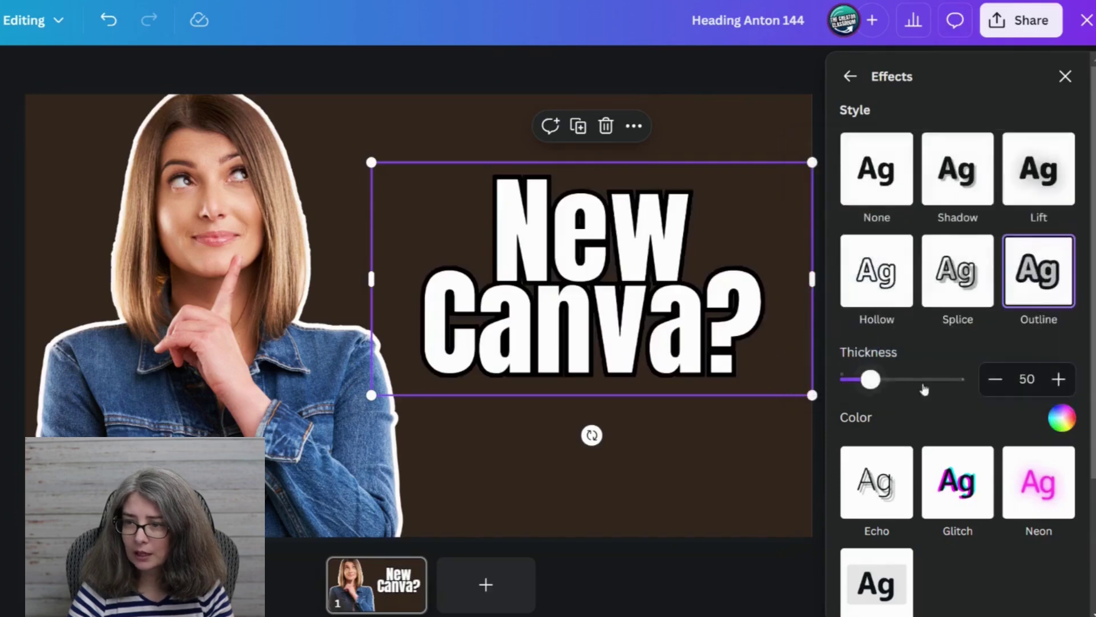
left_click_drag(881, 380, 925, 386)
Step: Set the page background to mauve #9B6075, sampled from the woman's shirt with the eyedropper
left_click(646, 487)
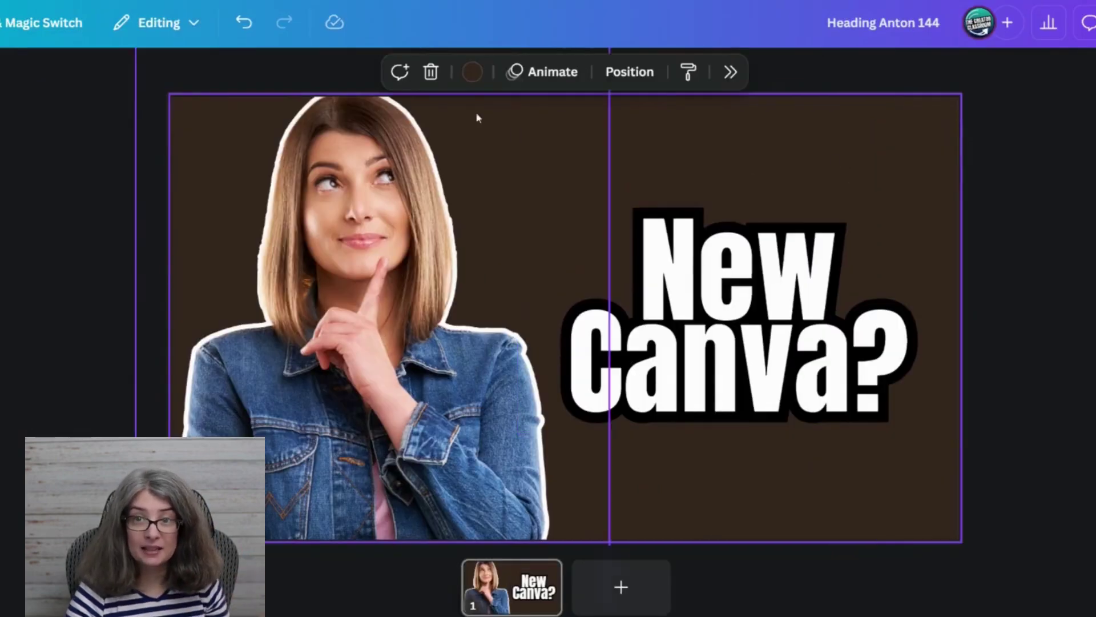
left_click(472, 72)
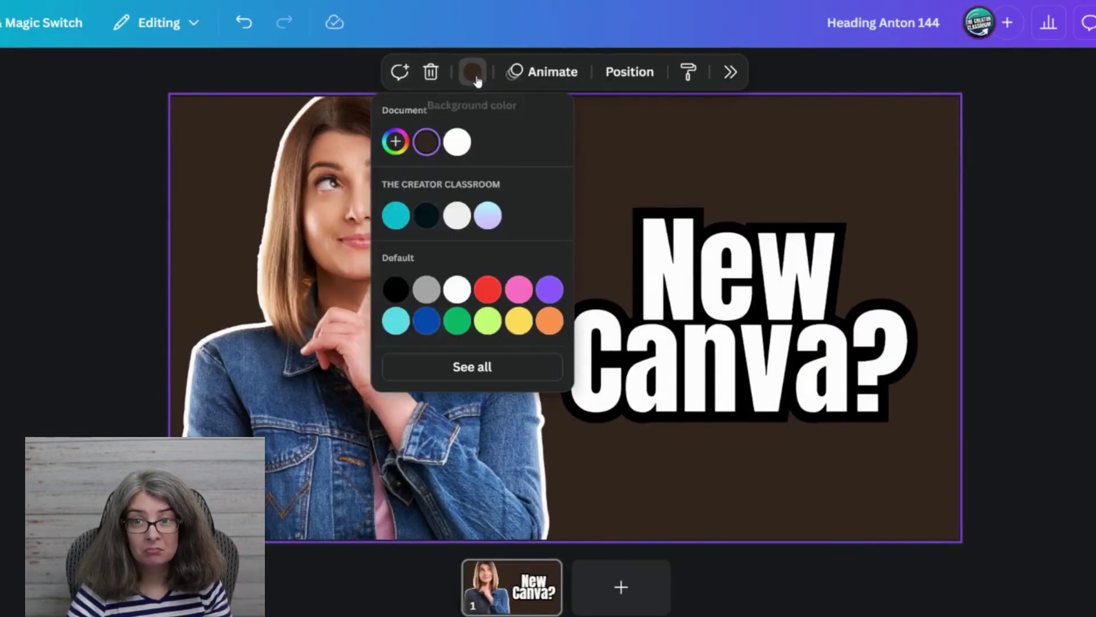
left_click(488, 289)
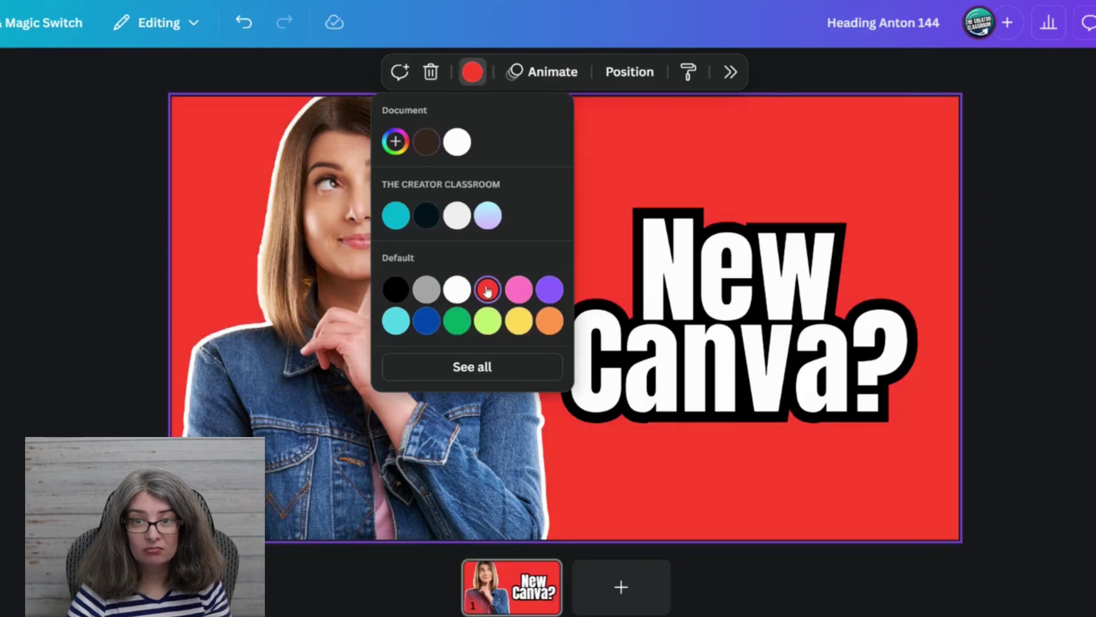
left_click(520, 292)
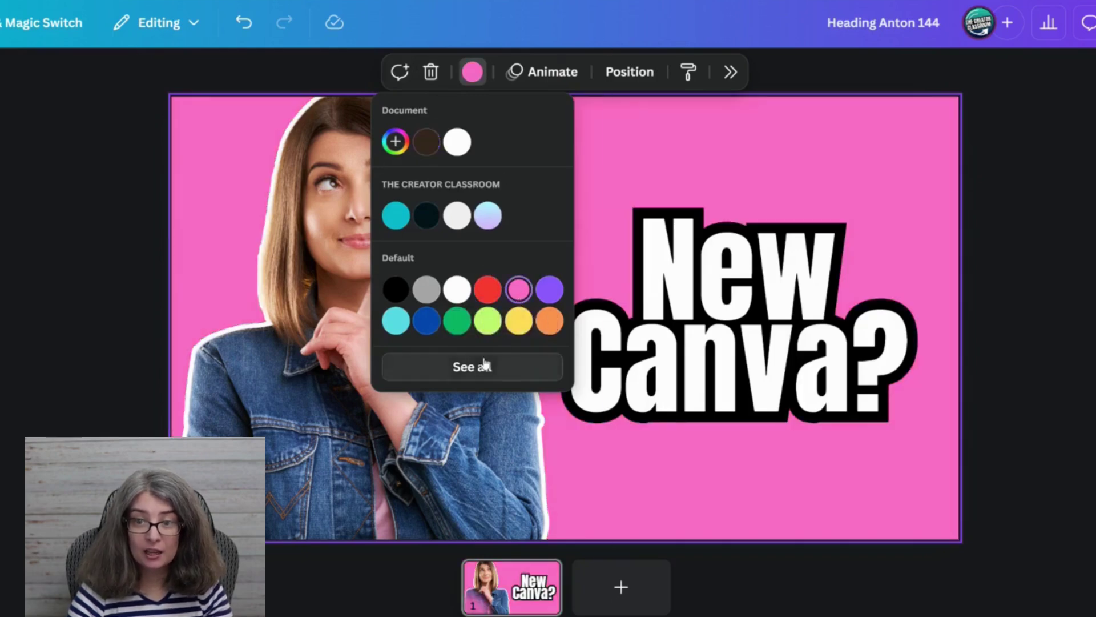
left_click(395, 142)
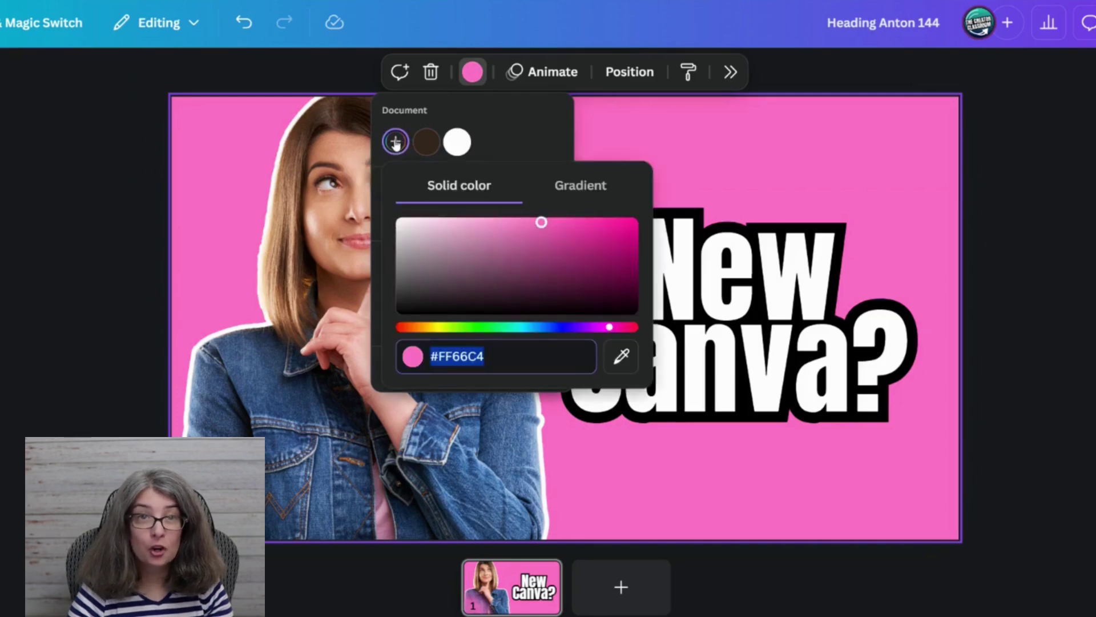
left_click(620, 358)
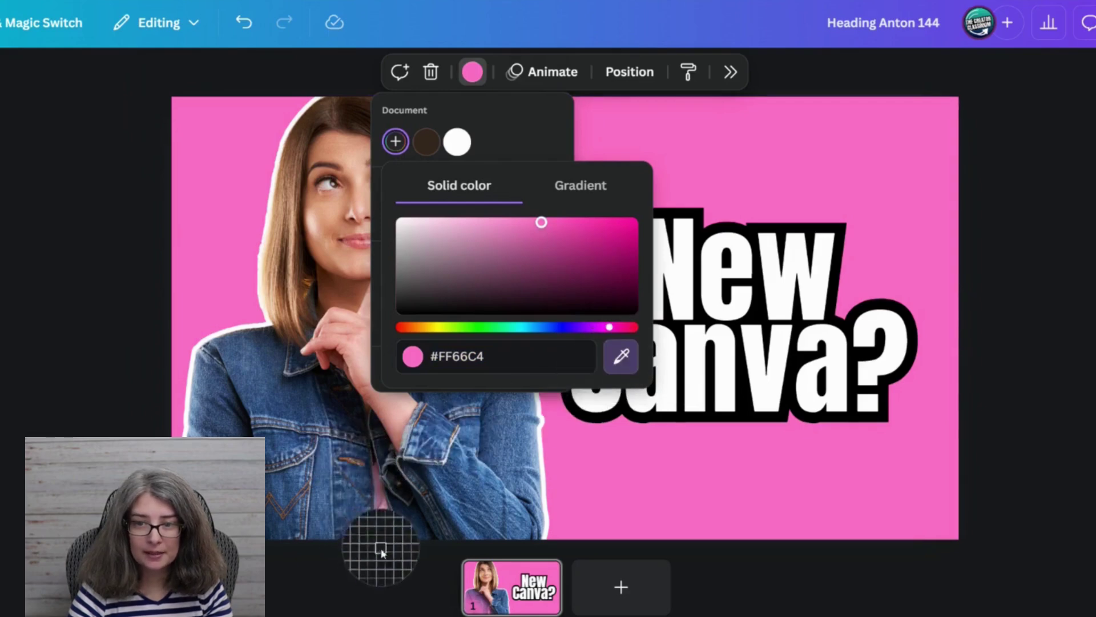
left_click(384, 519)
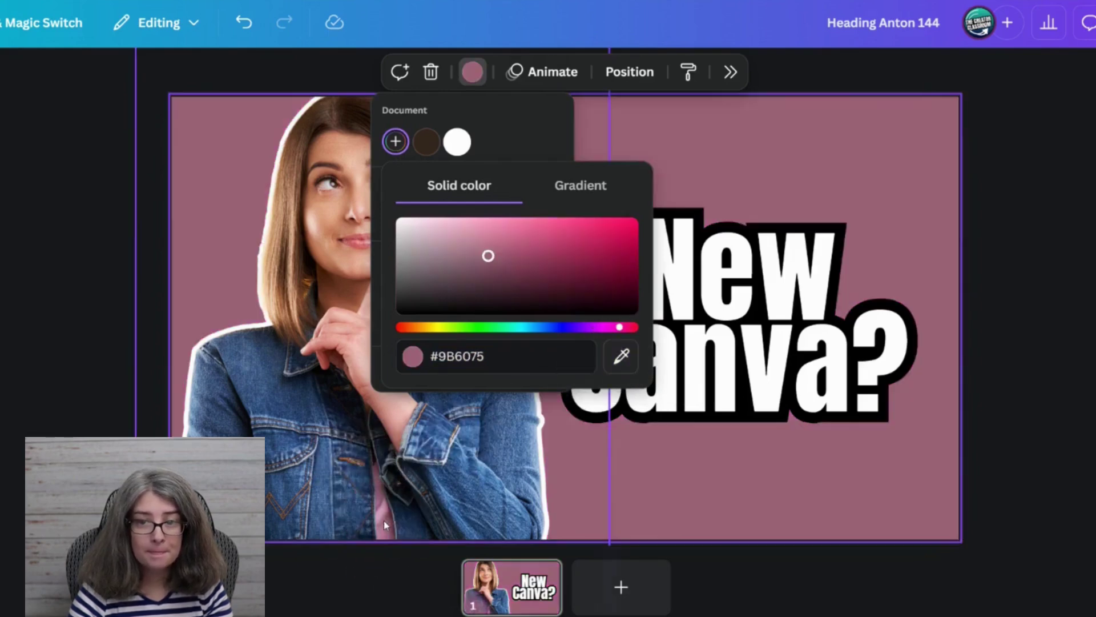
left_click(80, 313)
left_click(80, 313)
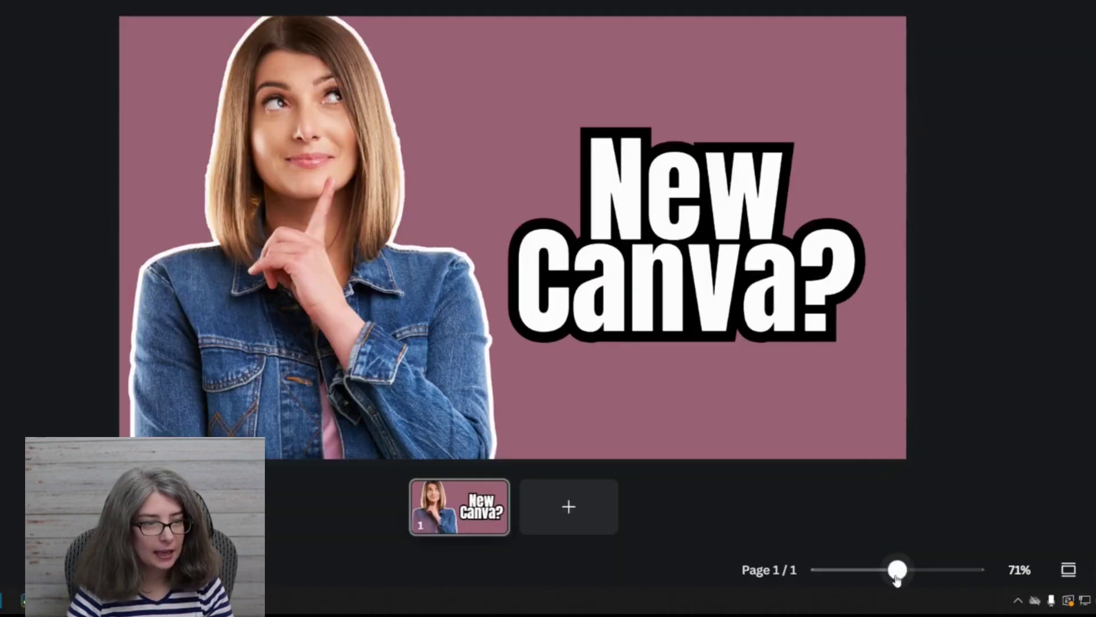
left_click_drag(897, 572, 811, 569)
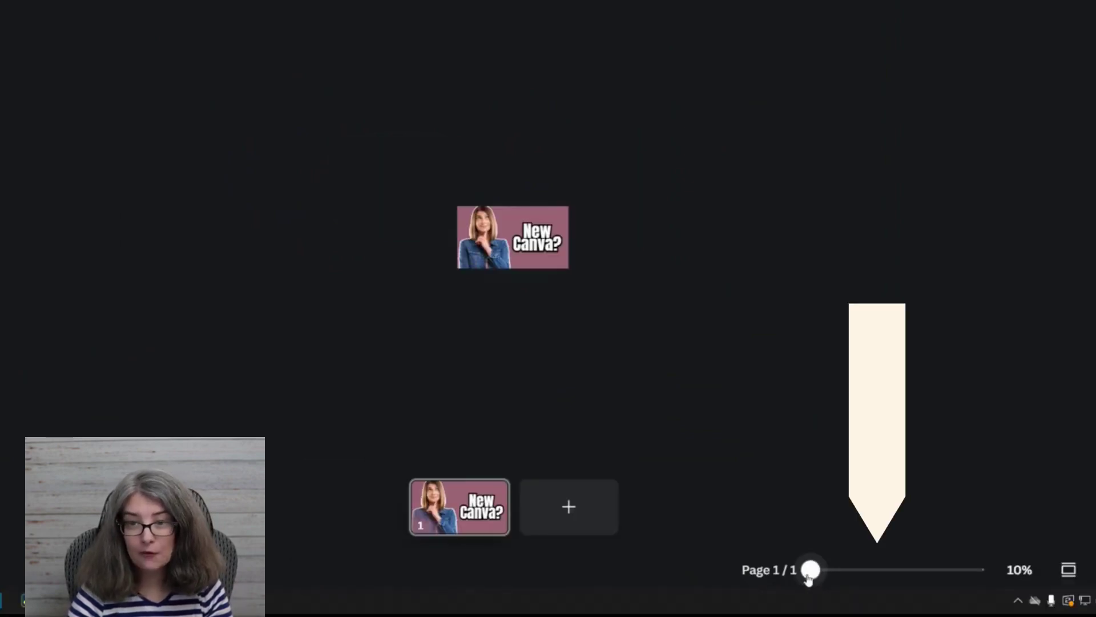
left_click_drag(809, 577, 891, 574)
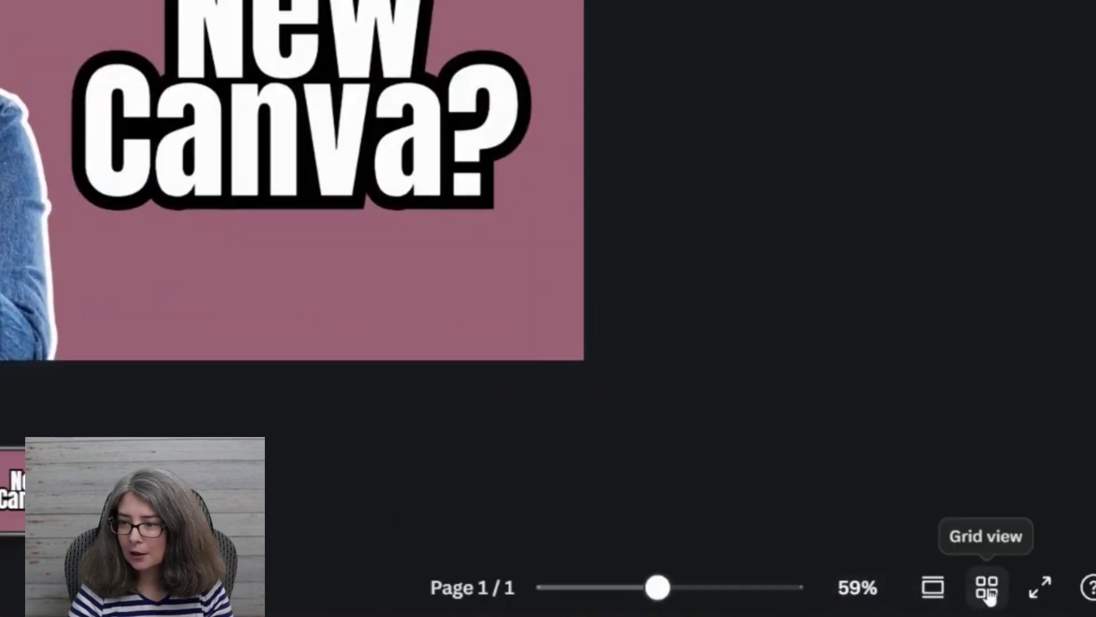
left_click(989, 591)
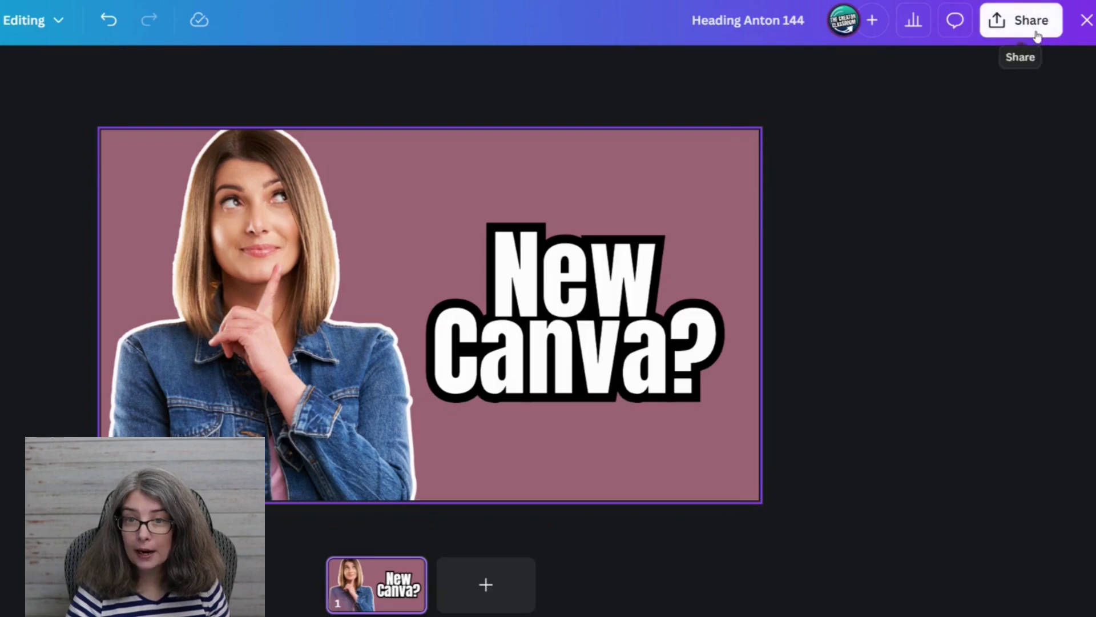
Step: In the Download settings, tick Transparent background and choose JPG as the file type
left_click(1033, 26)
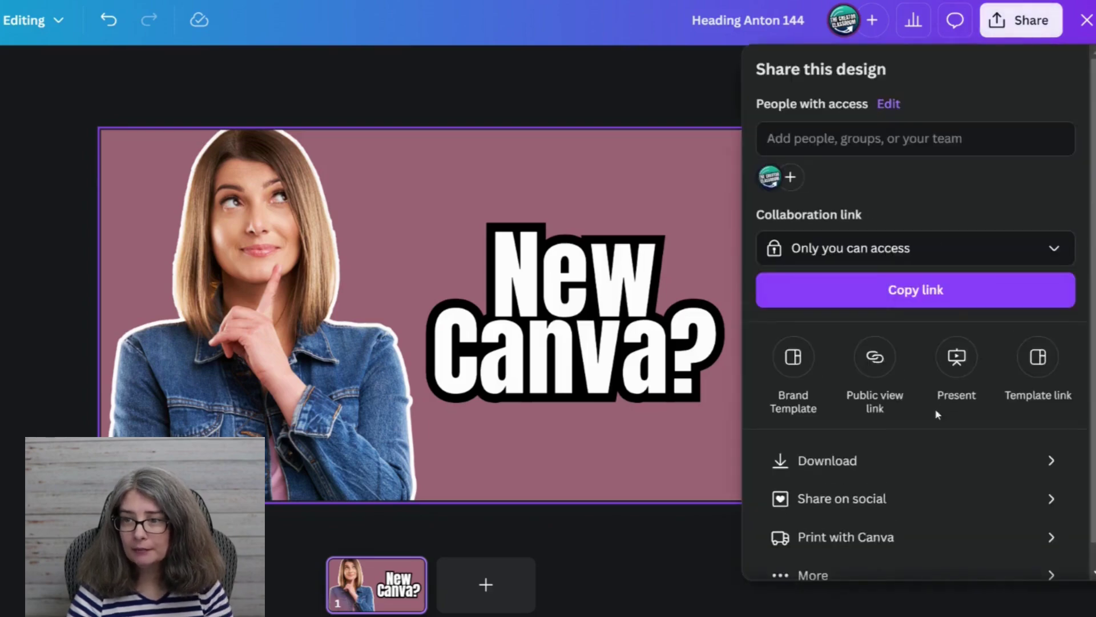
left_click(901, 472)
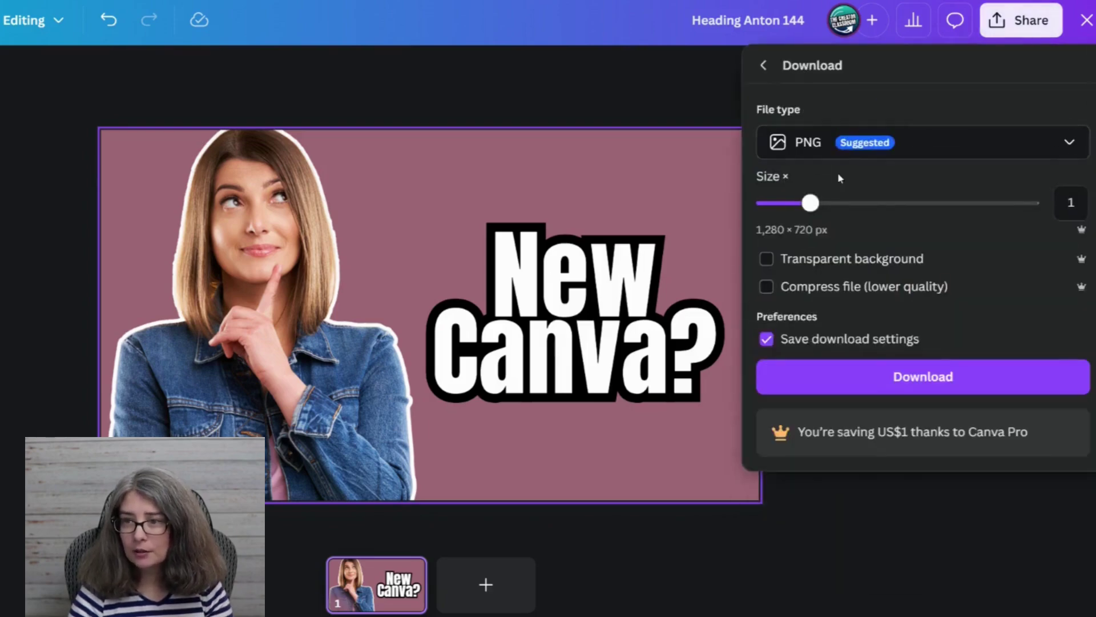
left_click(888, 258)
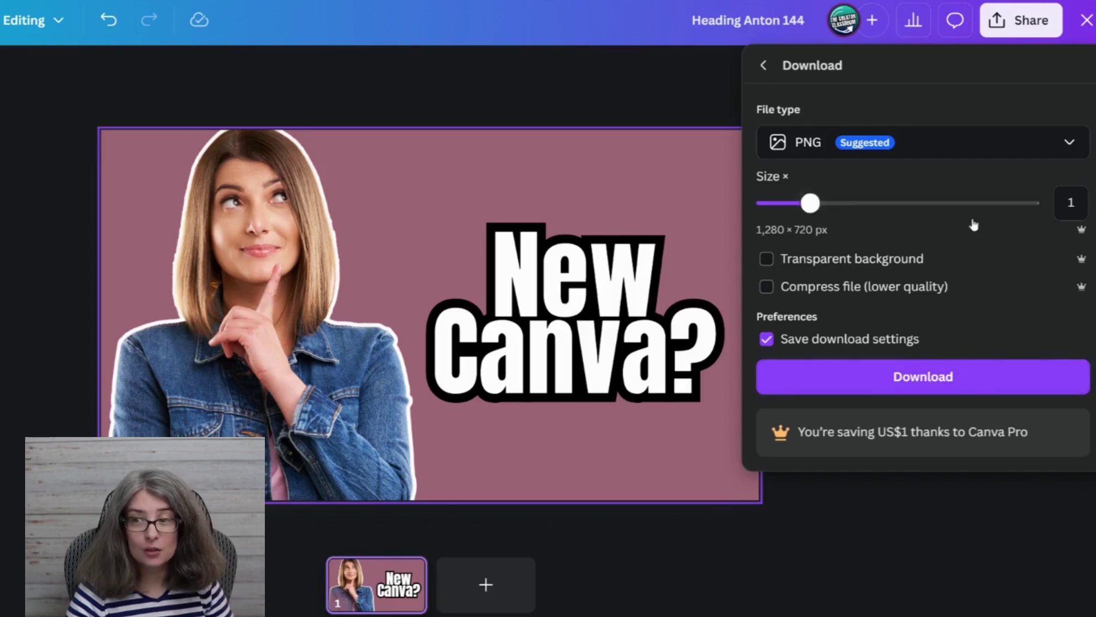
left_click(1068, 150)
left_click(890, 213)
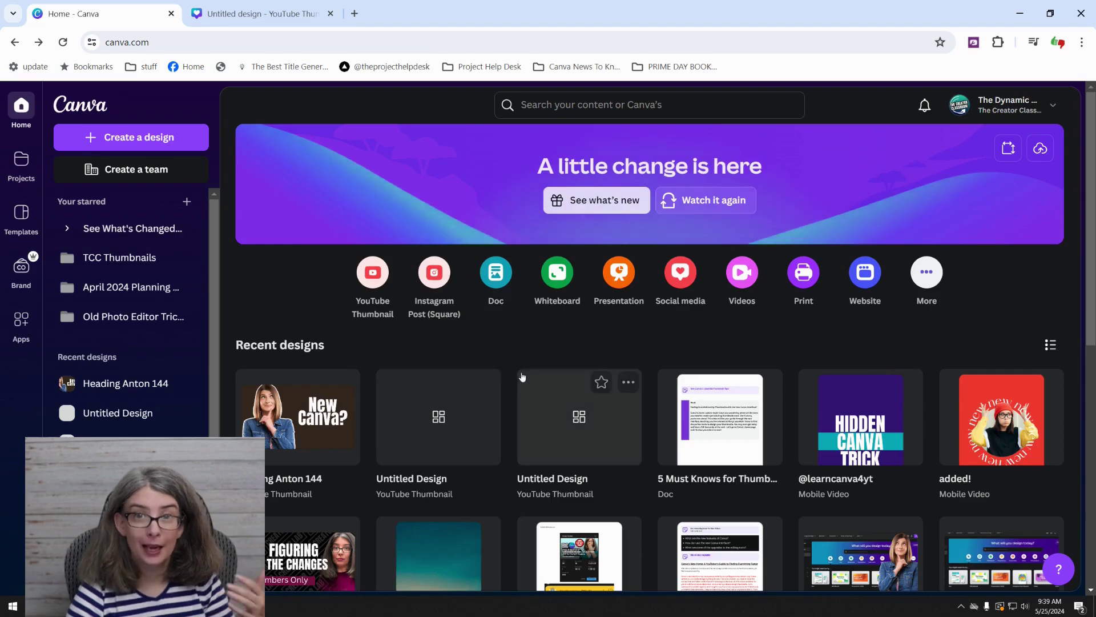
Step: Preview the Heading Anton 144 thumbnail design from Recent designs, then return home
scroll(534, 391, "down", 2)
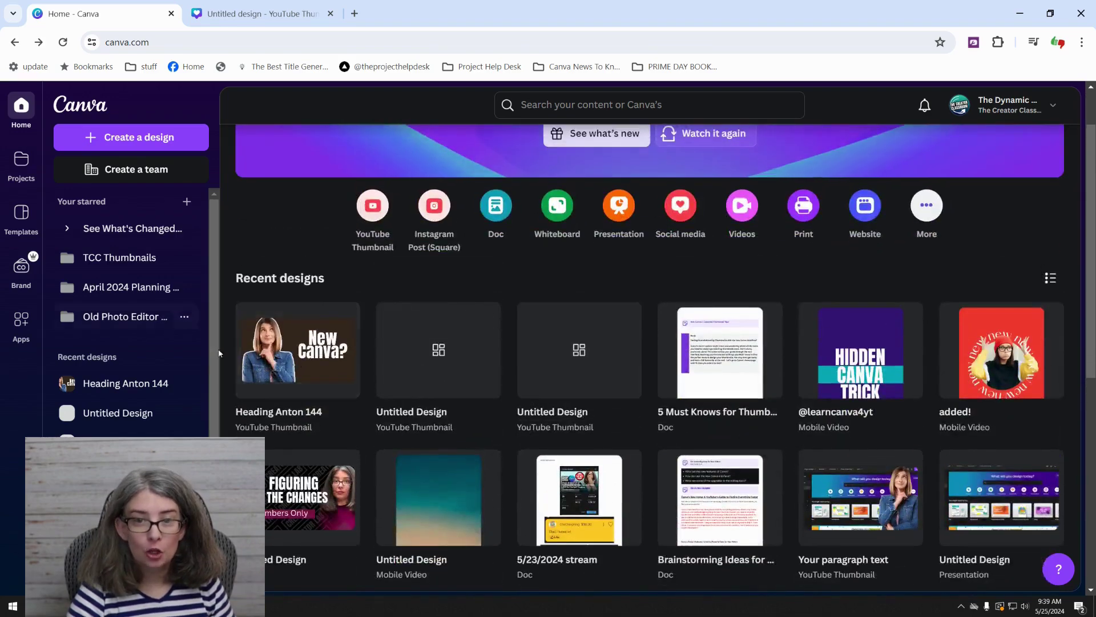
left_click(285, 366)
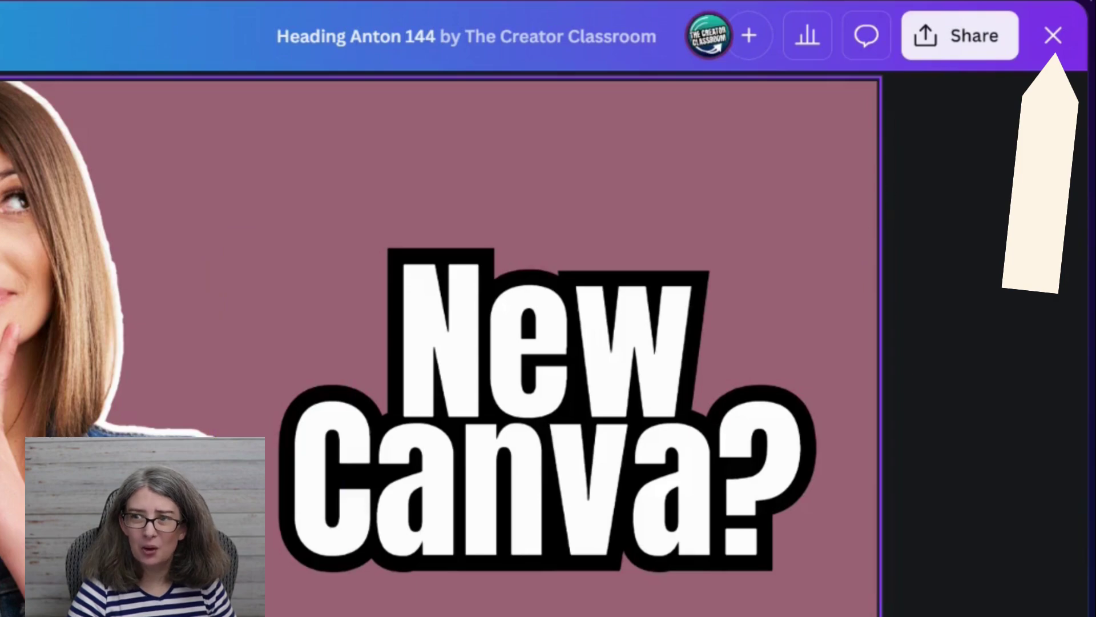
left_click(1061, 46)
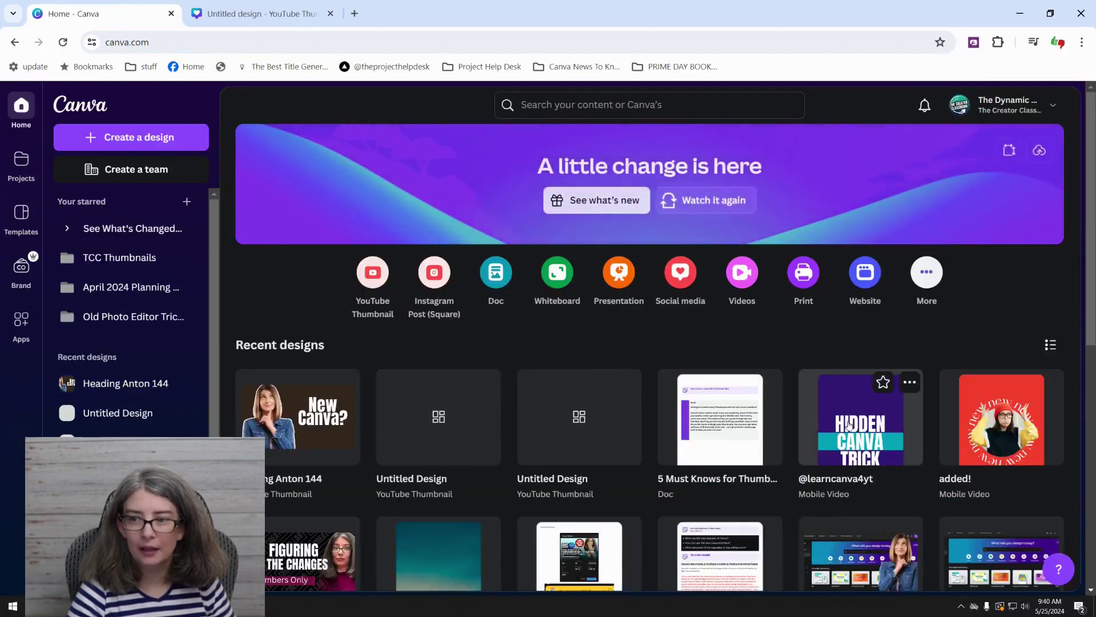
Step: Briefly view the HIDDEN CANVA TRICK and Figuring Out The Changes video designs, then scroll further down
left_click(849, 424)
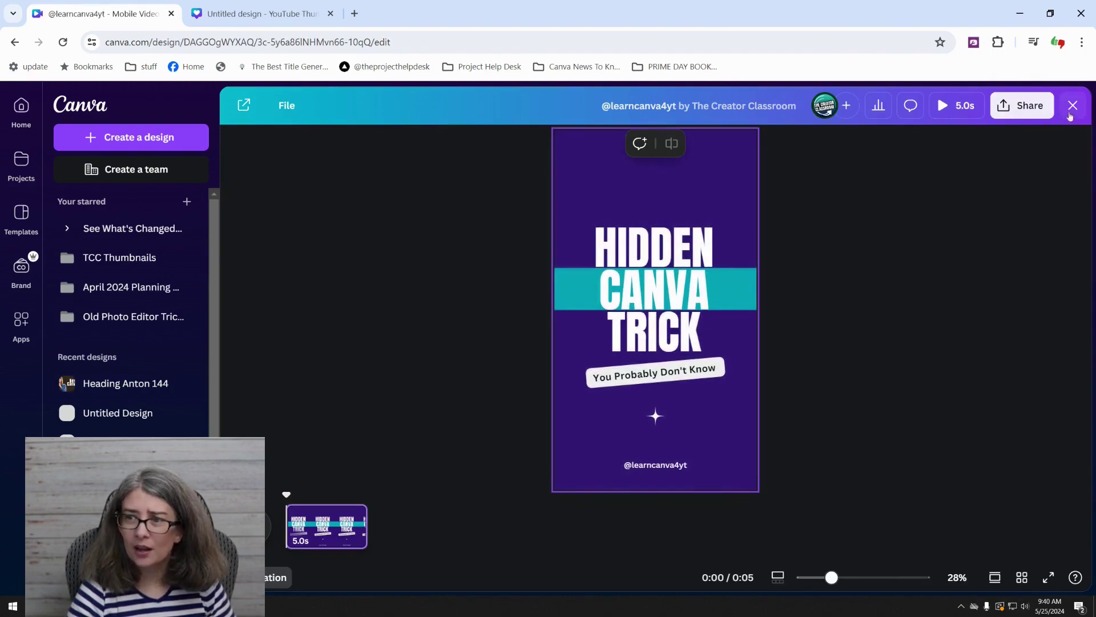
left_click(1071, 113)
scroll(292, 334, "down", 8)
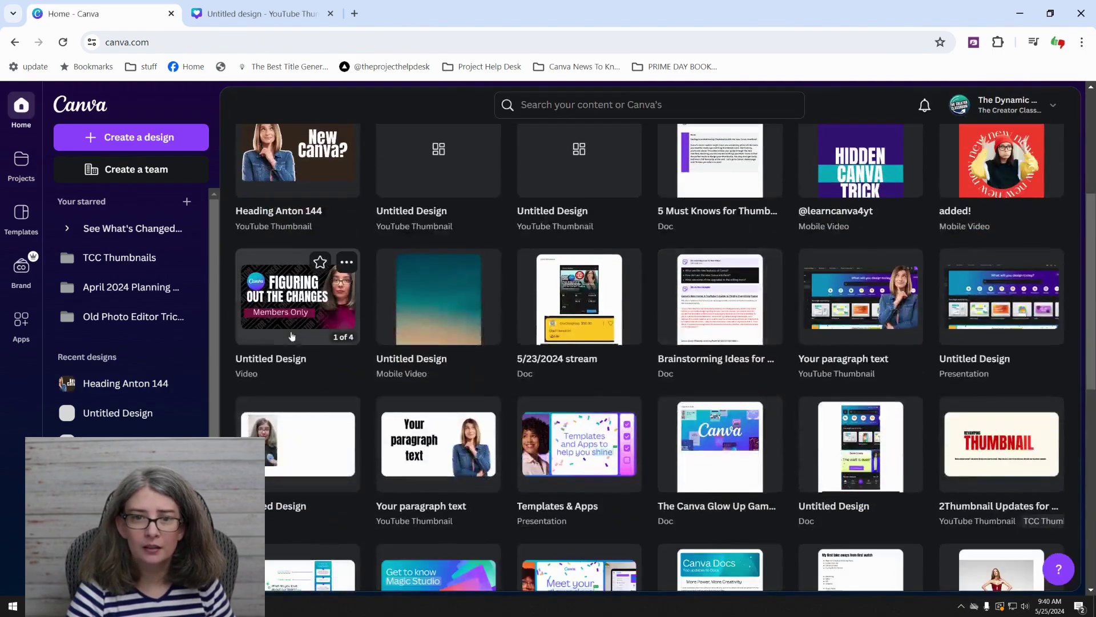
left_click(291, 326)
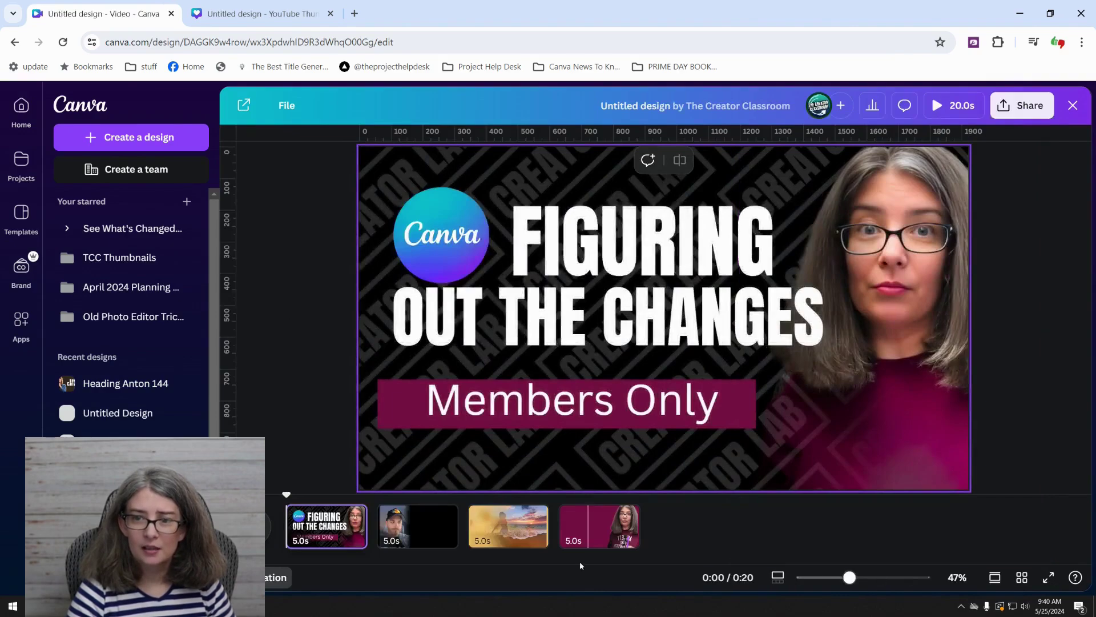
left_click(1073, 105)
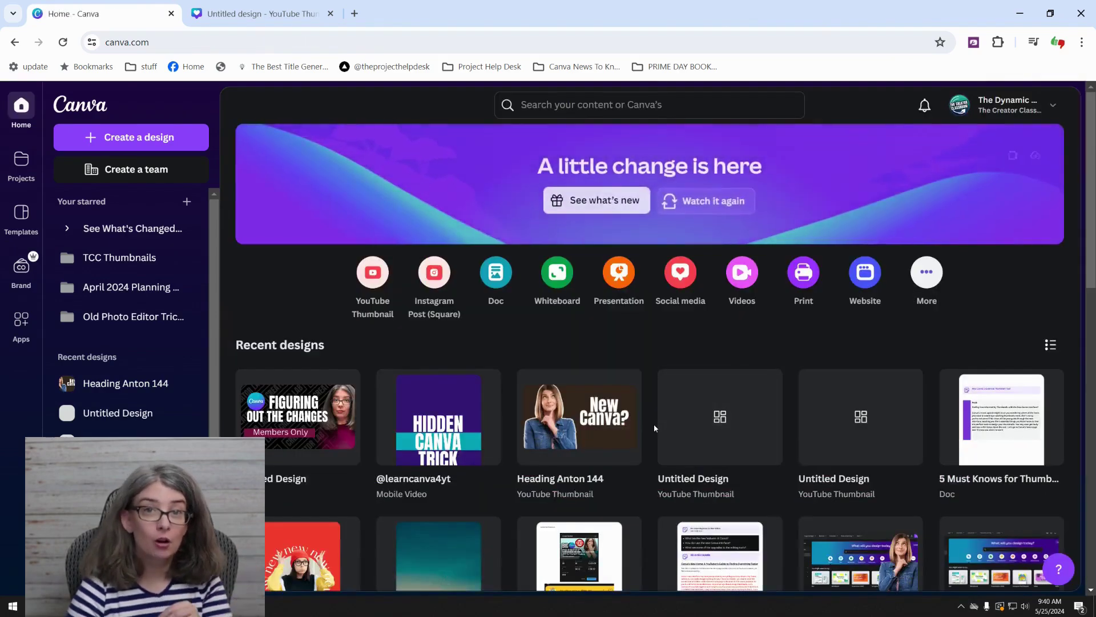
scroll(653, 423, "down", 10)
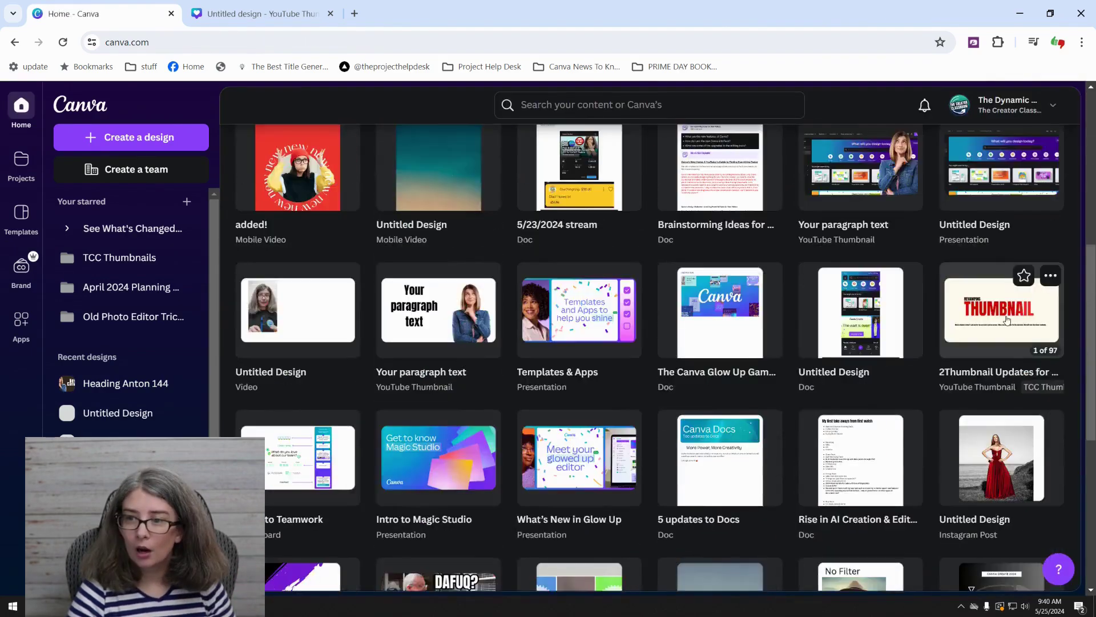
Step: Open the 2Thumbnail Updates for 2024 design at page 92, 'Be Terrified, But Try New Things'
left_click(1005, 314)
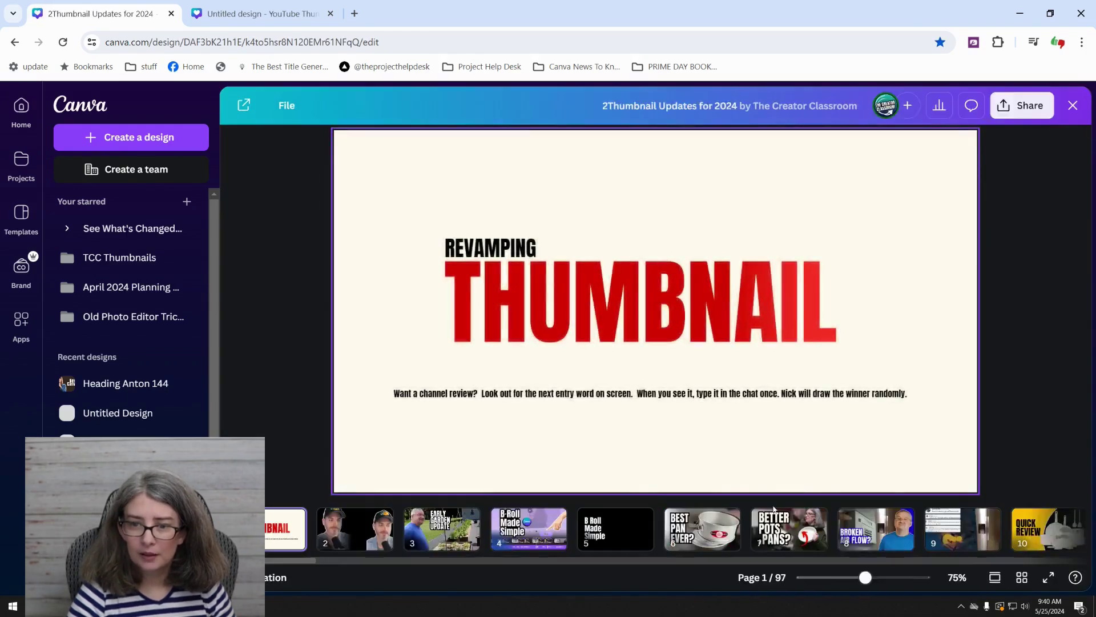
scroll(888, 526, "down", 20)
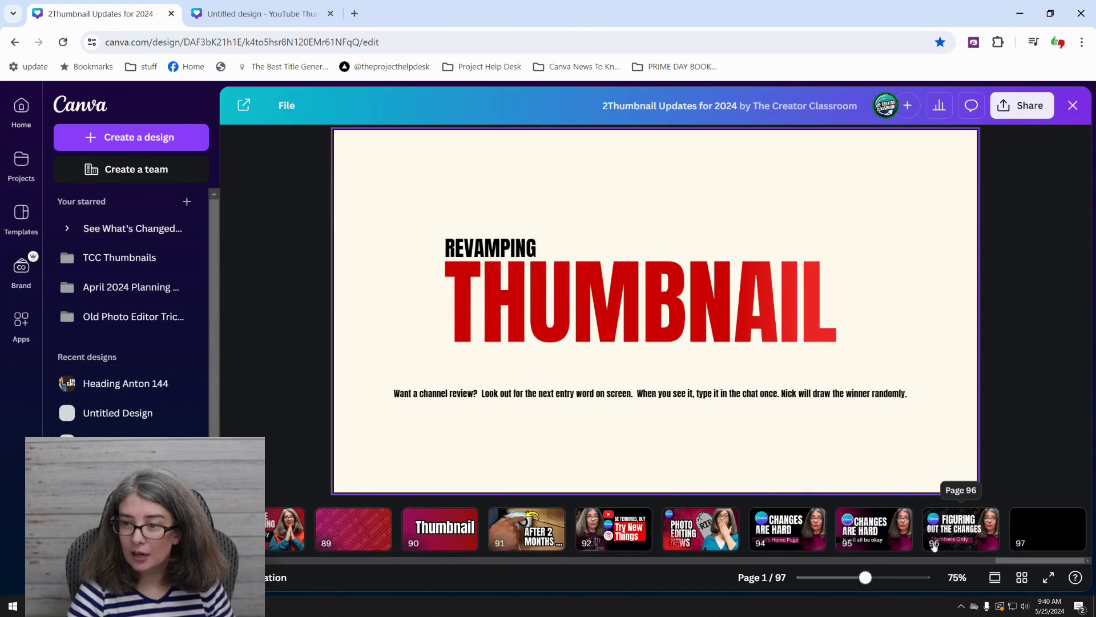
left_click(623, 537)
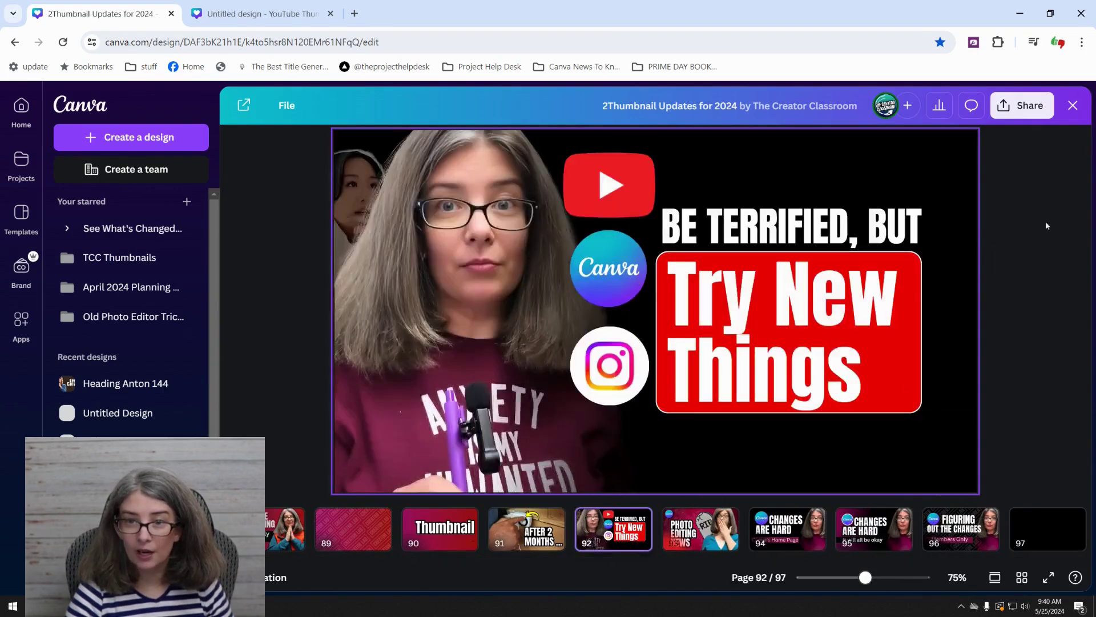